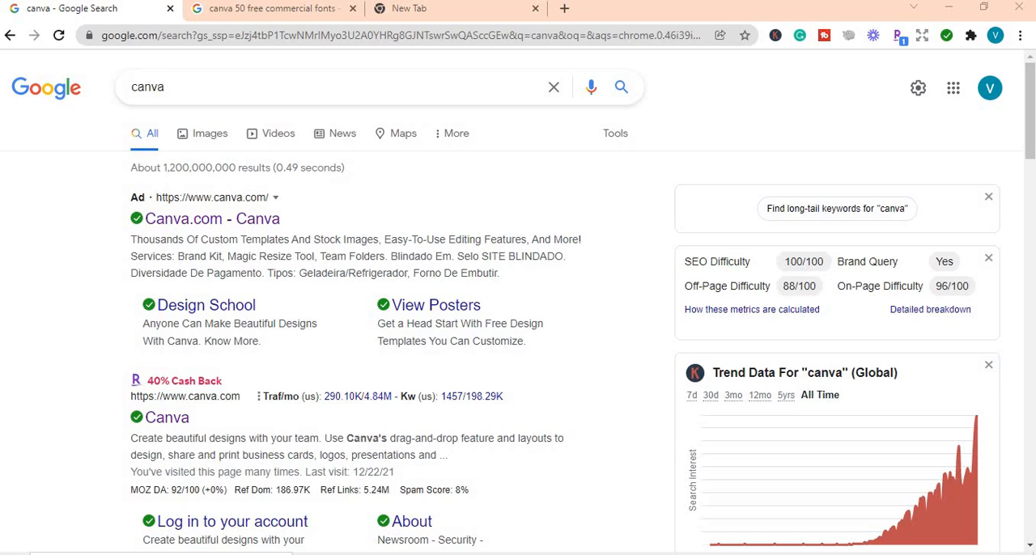
Step: Open the Canva site from the search results and create a blank Instagram Post design
{"action": "left_click", "coordinate": [167, 419]}
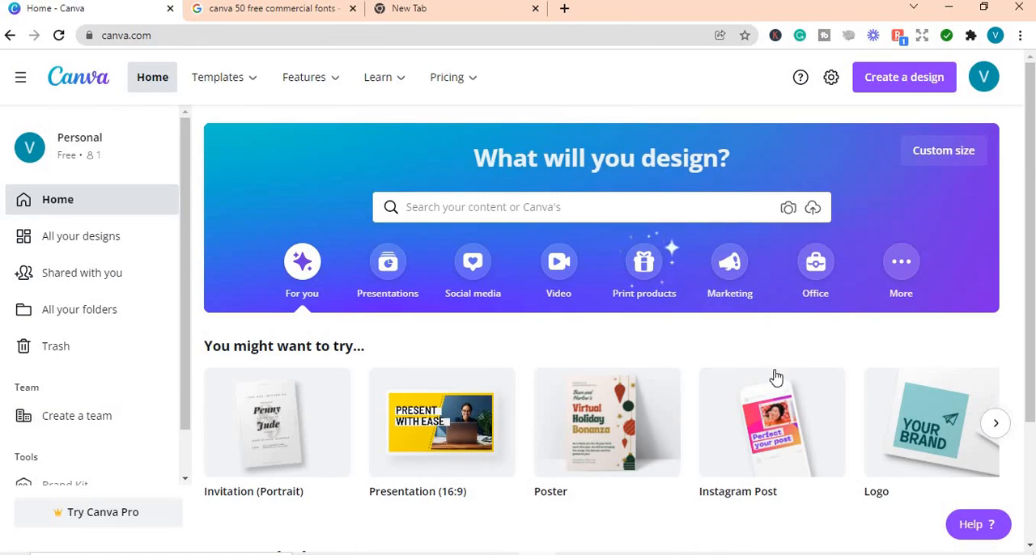
{"action": "mouse_move", "coordinate": [763, 394]}
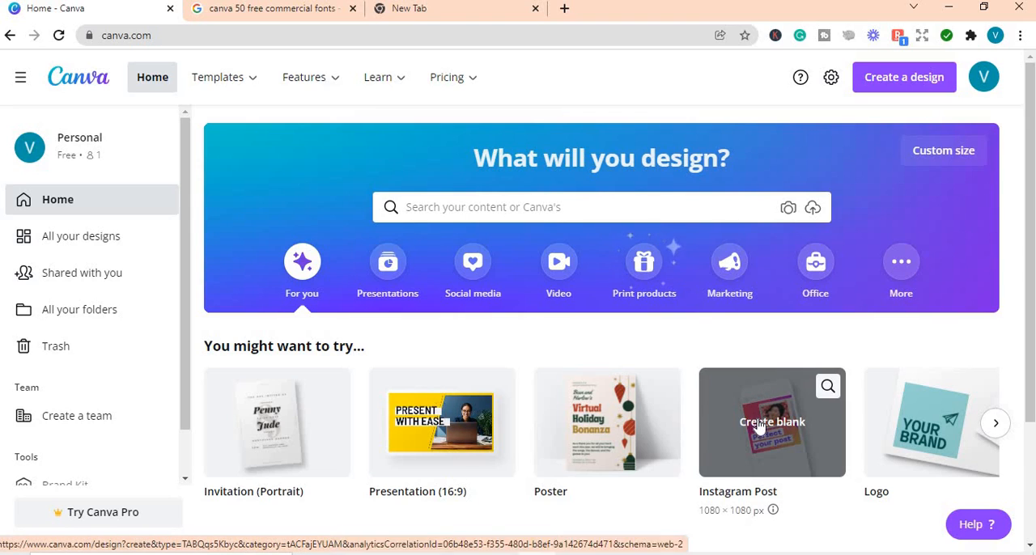
{"action": "left_click", "coordinate": [761, 426]}
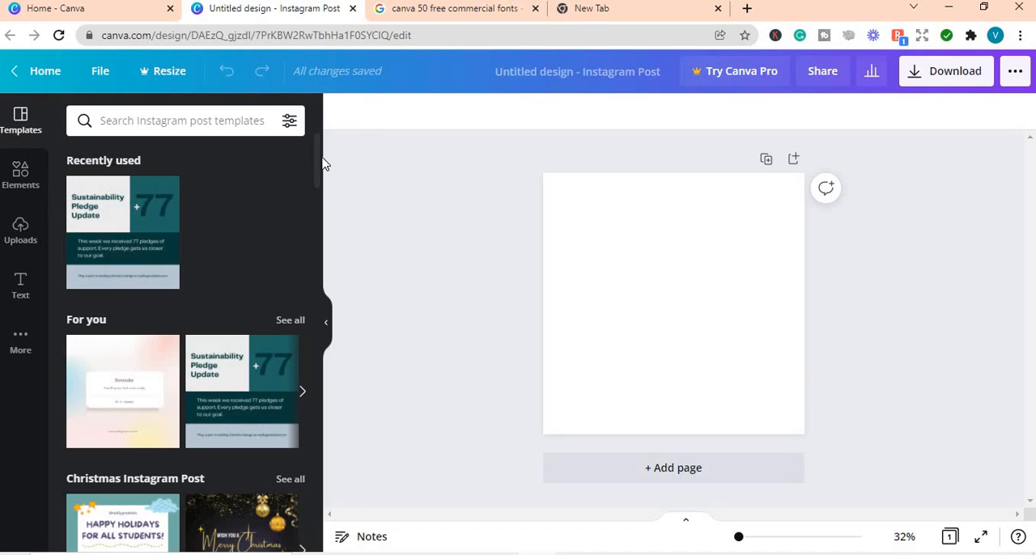
Step: Search Canva's elements for "flowers"
{"action": "left_click", "coordinate": [23, 358]}
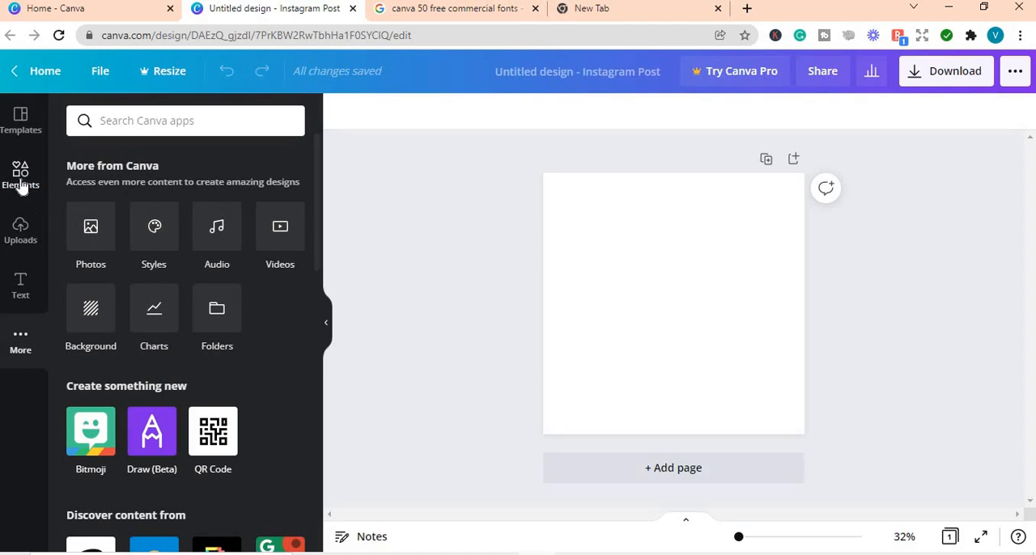
{"action": "left_click", "coordinate": [21, 186]}
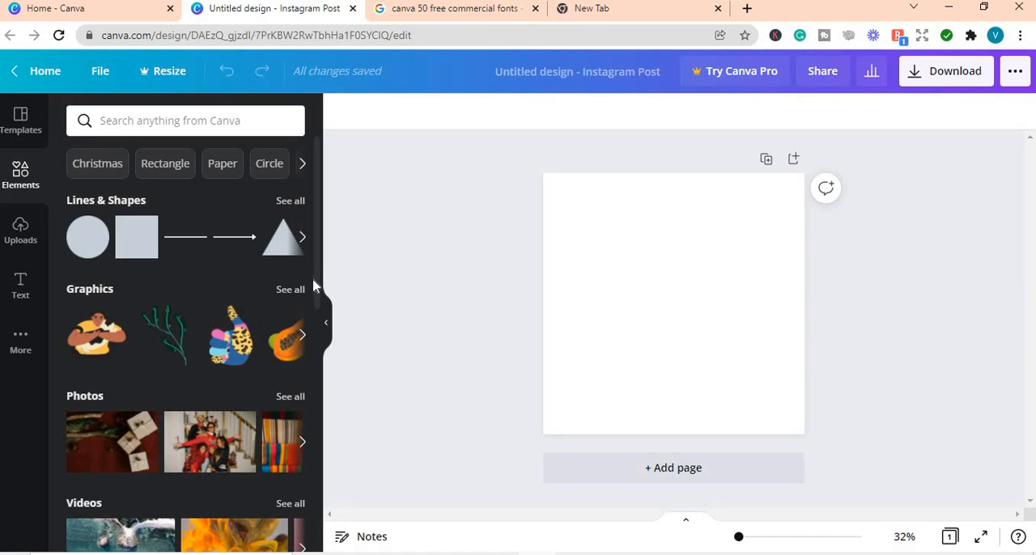
{"action": "left_click_drag", "start_coordinate": [317, 283], "coordinate": [309, 238]}
{"action": "left_click", "coordinate": [129, 125]}
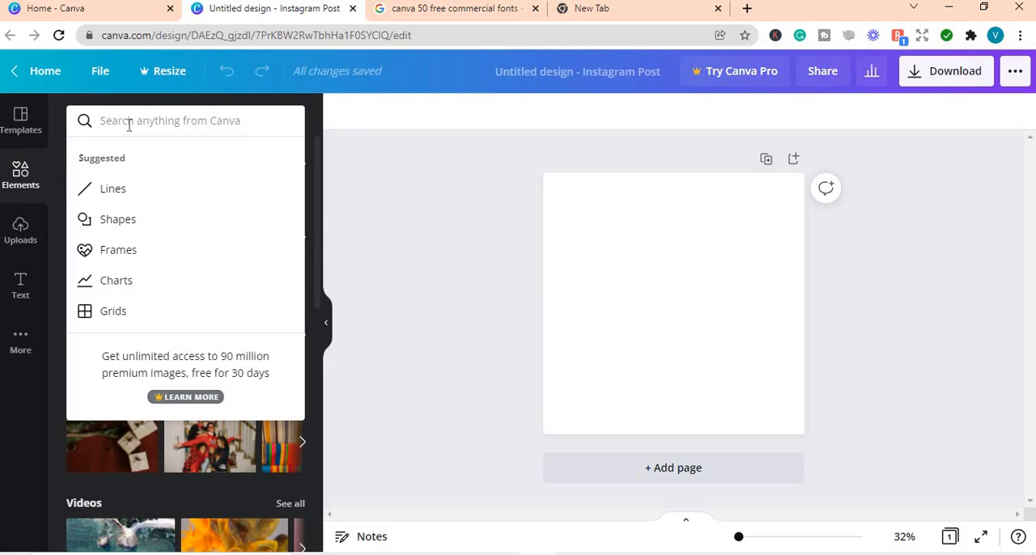
{"action": "type", "text": "flow"}
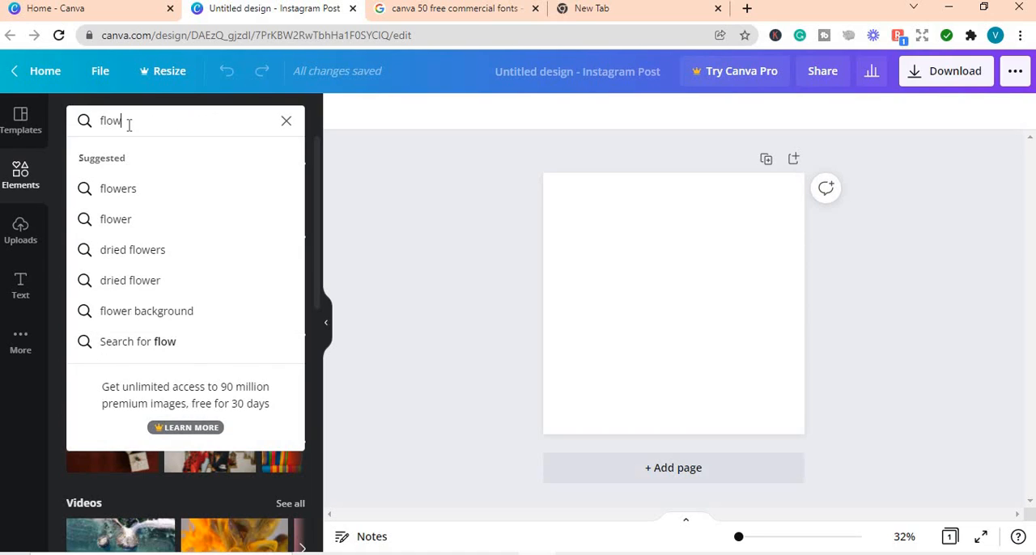
{"action": "type", "text": "ers"}
{"action": "key", "text": "Return"}
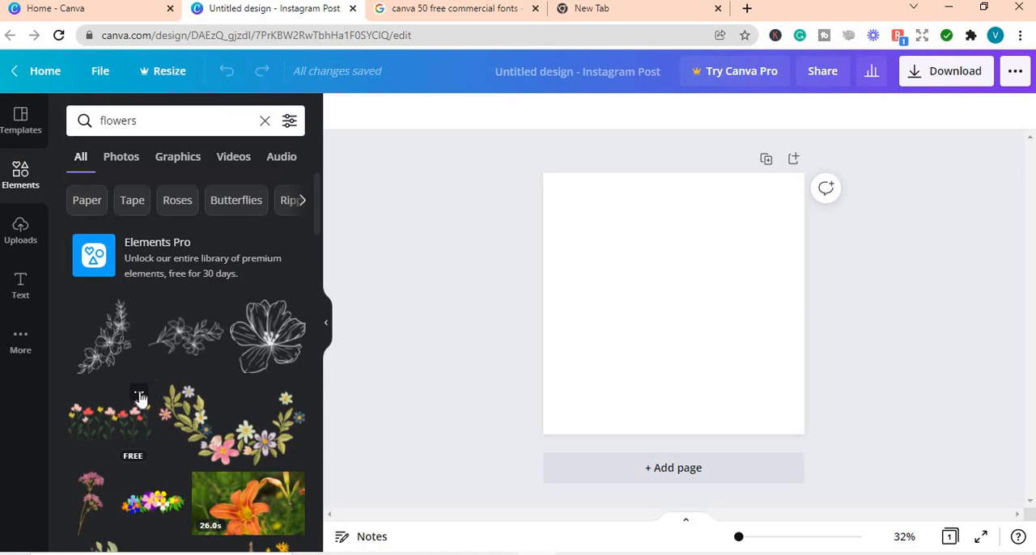
Step: Review the licensing terms of the free Flowers Nature Seamless Pattern graphic, and close them
{"action": "left_click", "coordinate": [139, 395]}
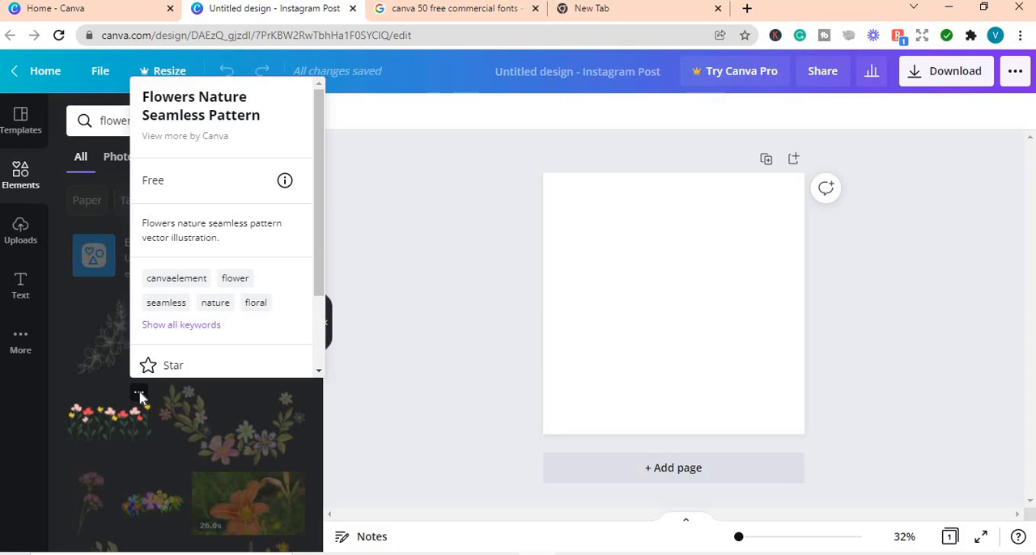
{"action": "mouse_move", "coordinate": [287, 185]}
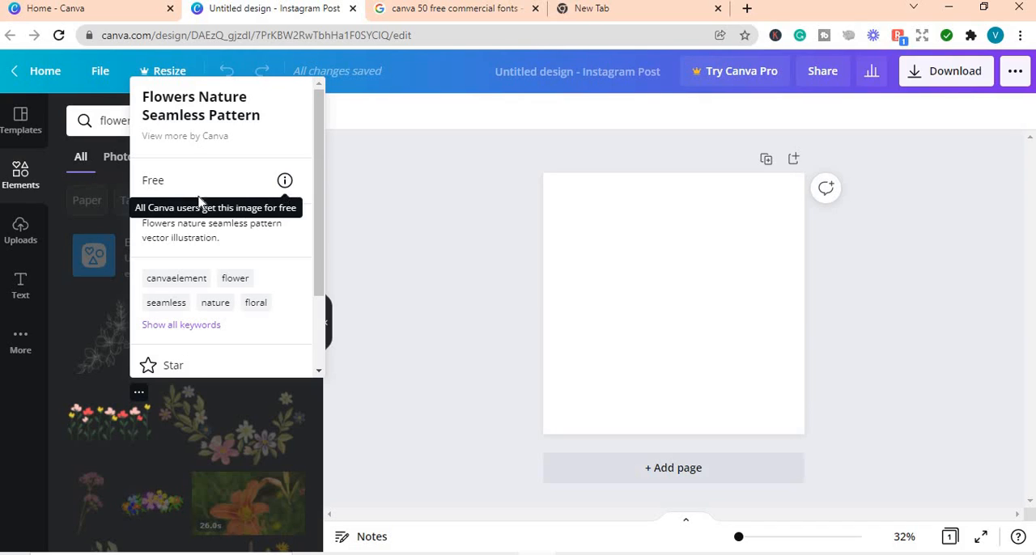
{"action": "left_click", "coordinate": [285, 183]}
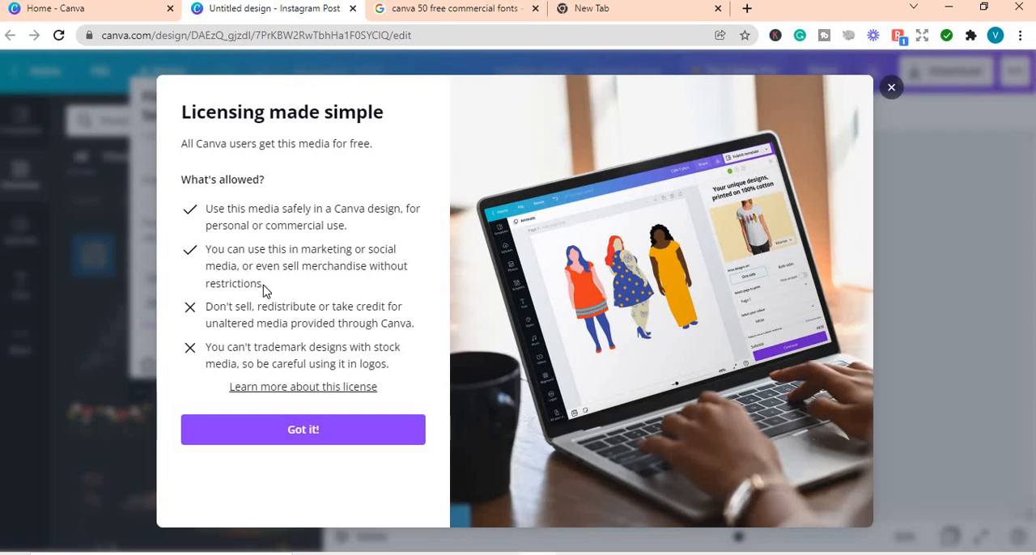
{"action": "left_click", "coordinate": [890, 89]}
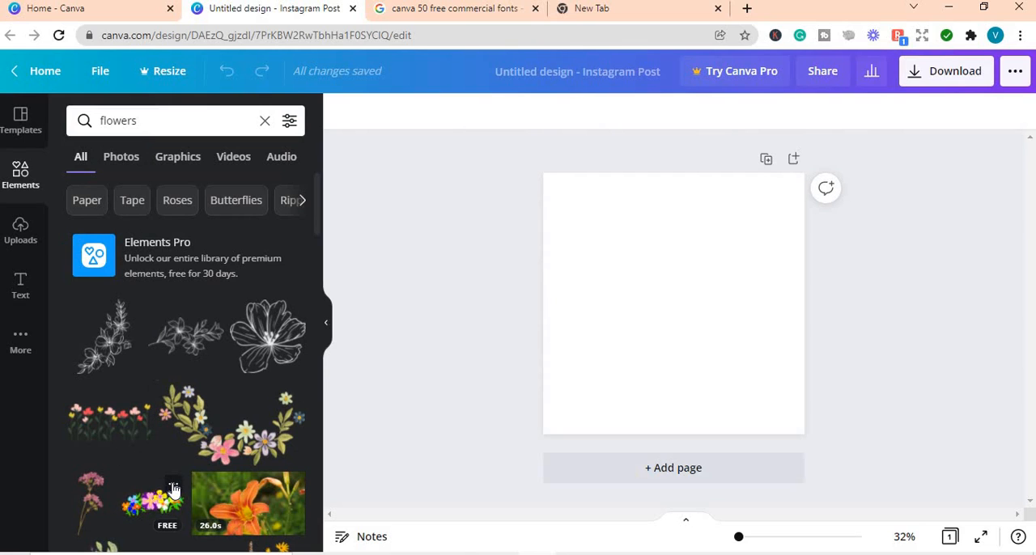
Step: Review the licensing terms of the free Flower Crown sticker, and close them
{"action": "left_click", "coordinate": [173, 487]}
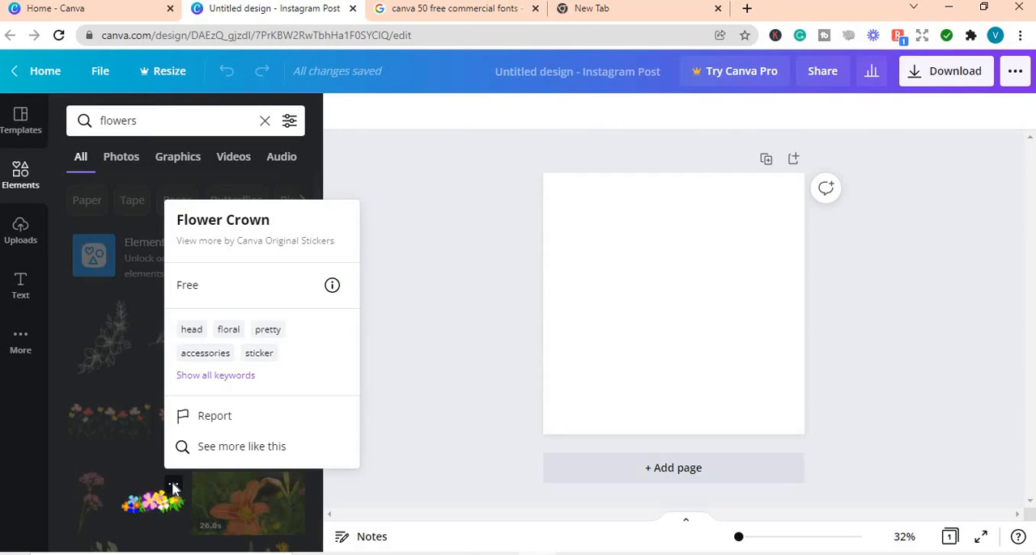
{"action": "left_click", "coordinate": [333, 286]}
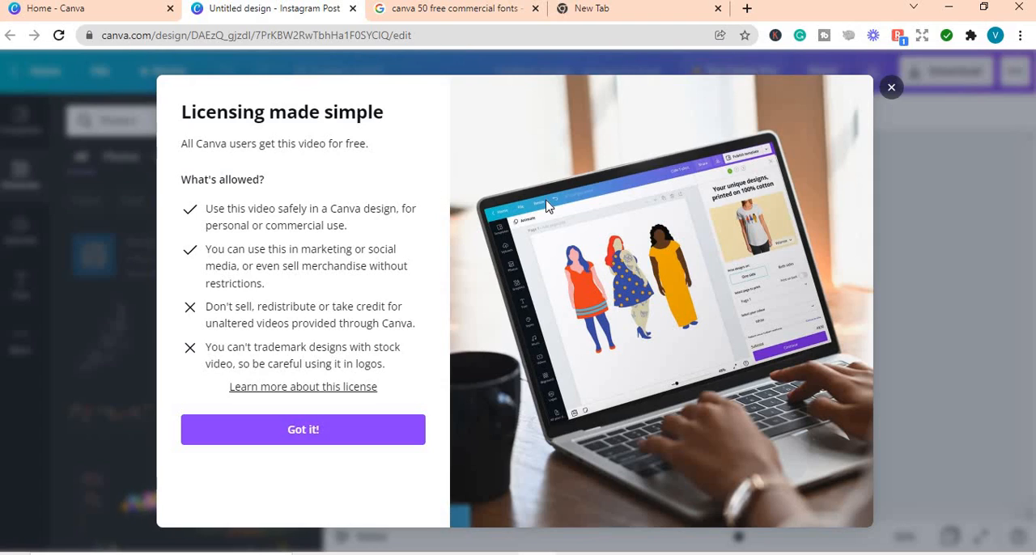
{"action": "left_click", "coordinate": [891, 91]}
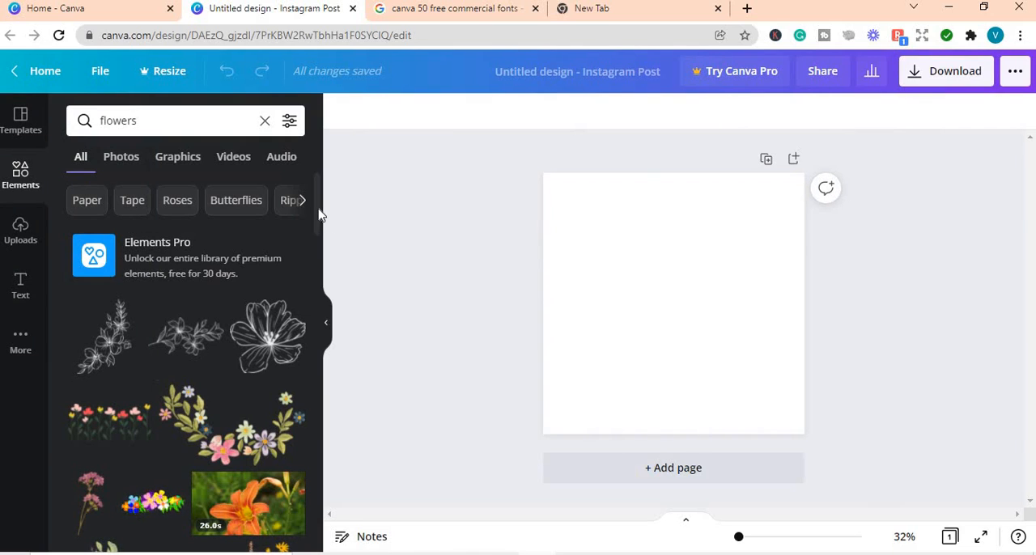
Step: Add the free peach-orange flower graphic with green leaves to the blank page
{"action": "scroll", "coordinate": [318, 213], "scroll_direction": "down", "scroll_amount": 3}
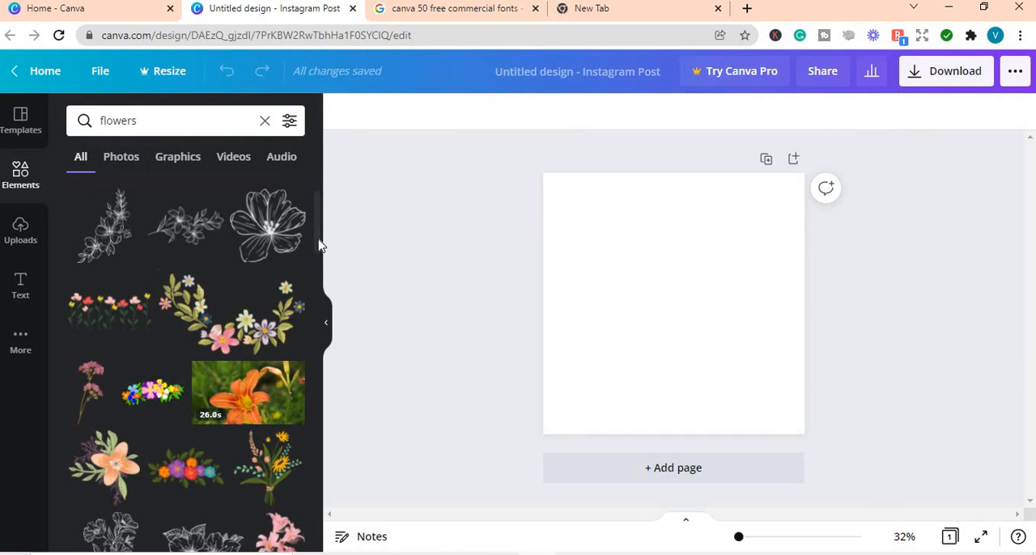
{"action": "scroll", "coordinate": [321, 253], "scroll_direction": "down", "scroll_amount": 3}
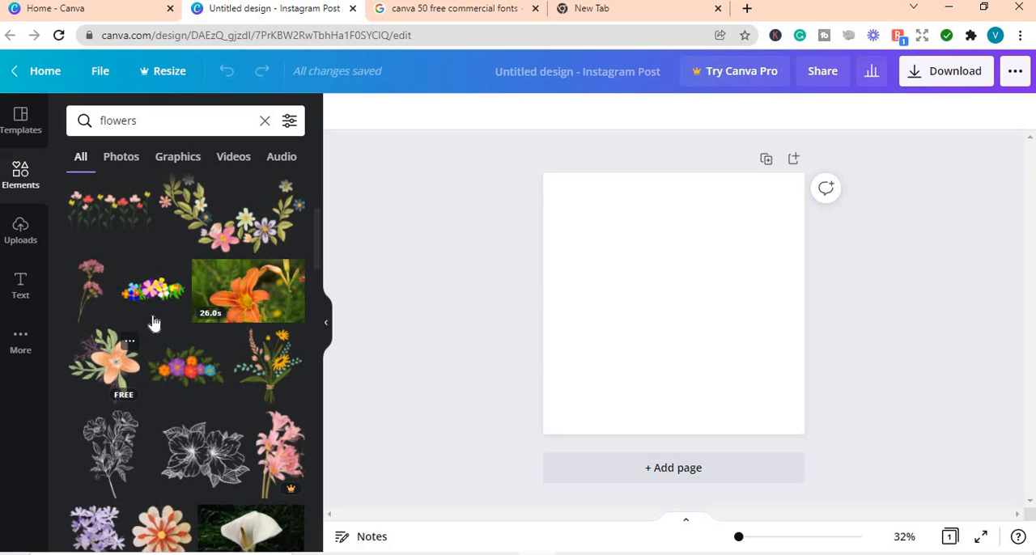
{"action": "left_click", "coordinate": [110, 366]}
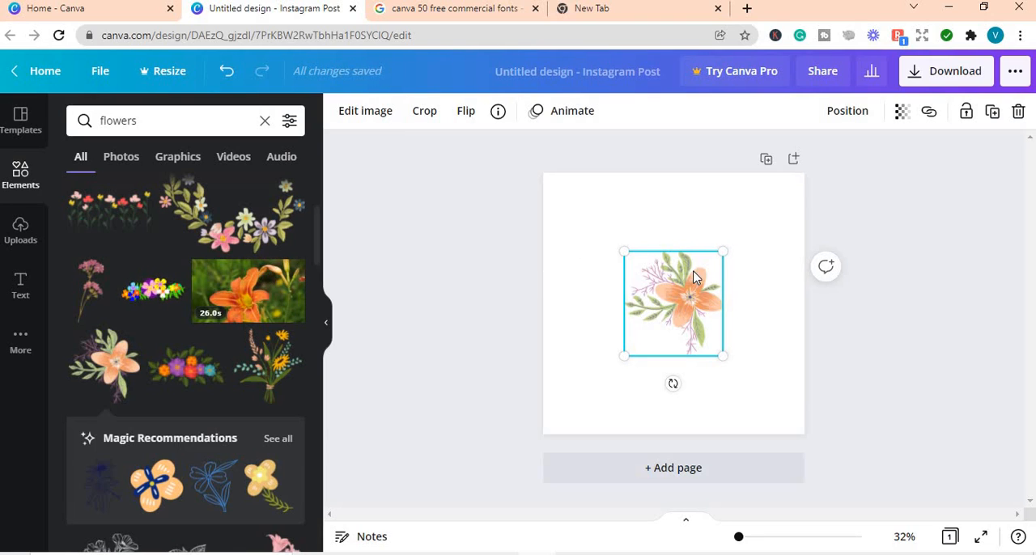
Step: Try purple, light gray, dark gray and lime as the page background, and settle on the default orange
{"action": "left_click", "coordinate": [561, 187]}
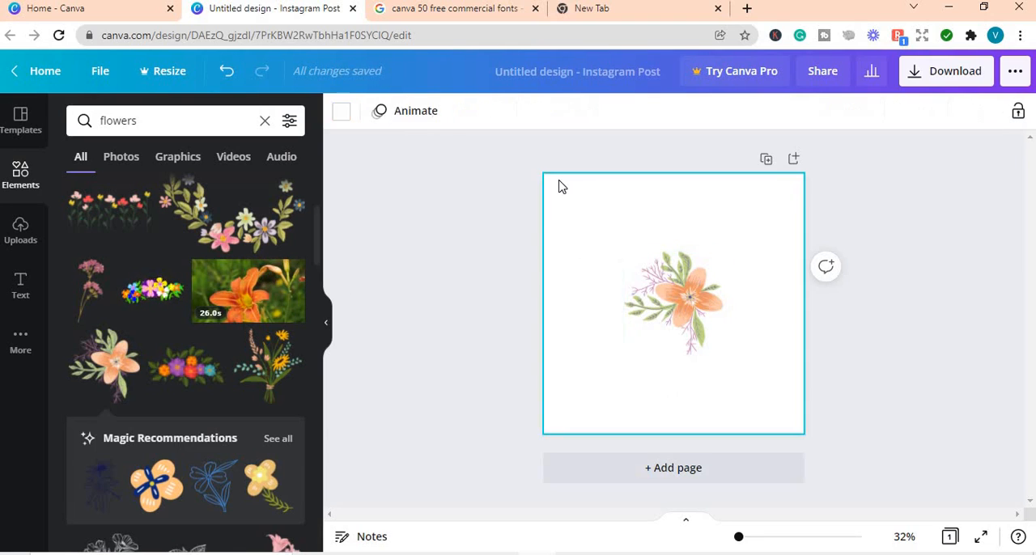
{"action": "left_click", "coordinate": [340, 115]}
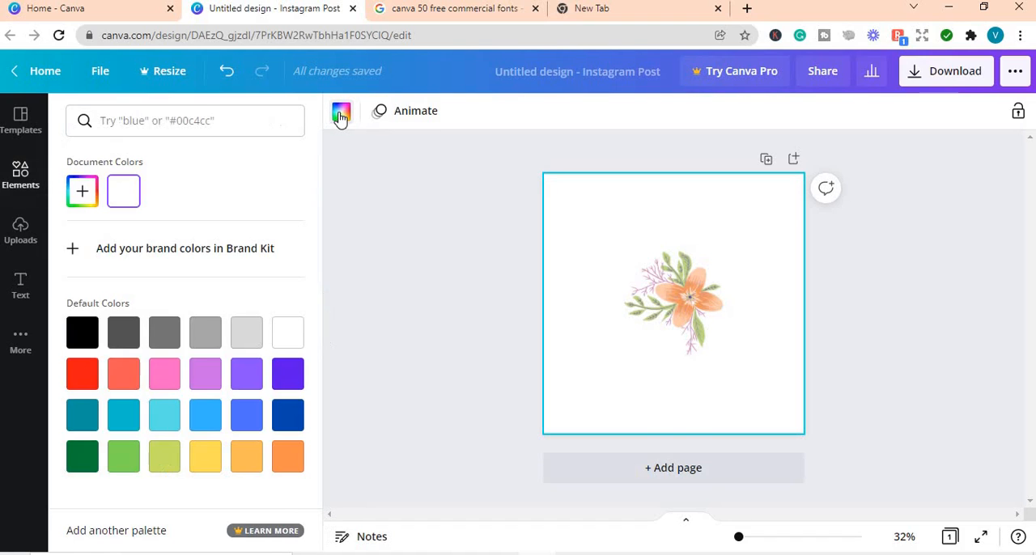
{"action": "left_click", "coordinate": [202, 377]}
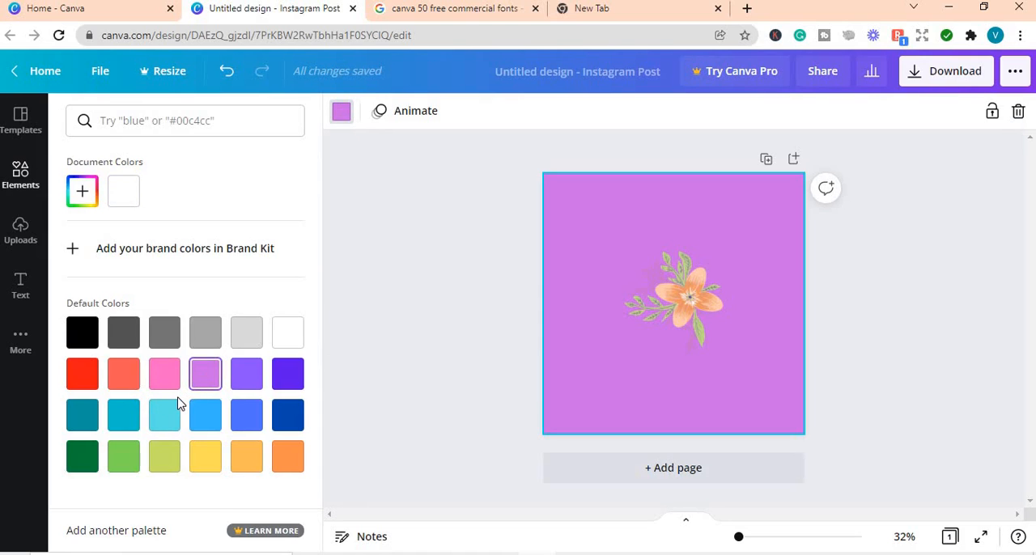
{"action": "left_click", "coordinate": [243, 340]}
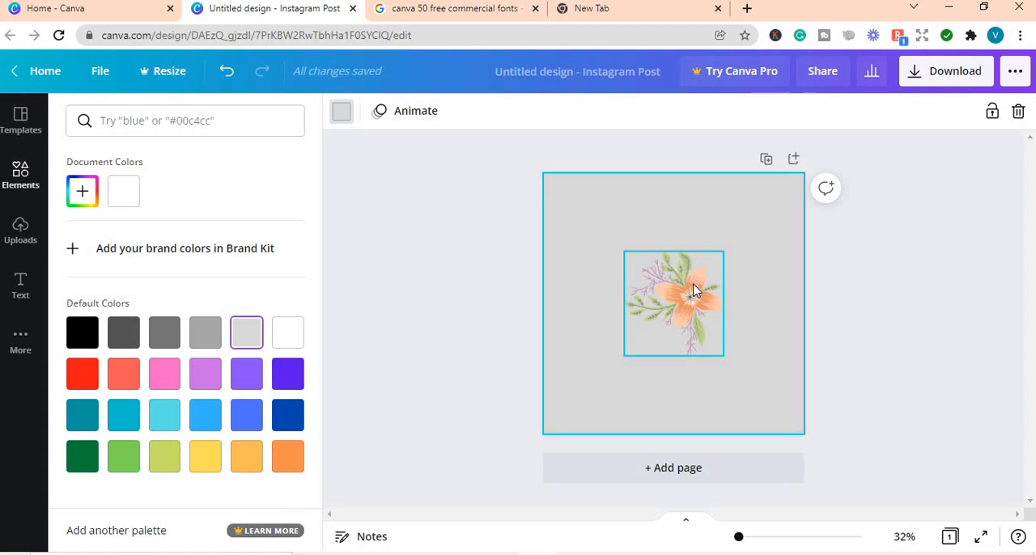
{"action": "left_click", "coordinate": [164, 332]}
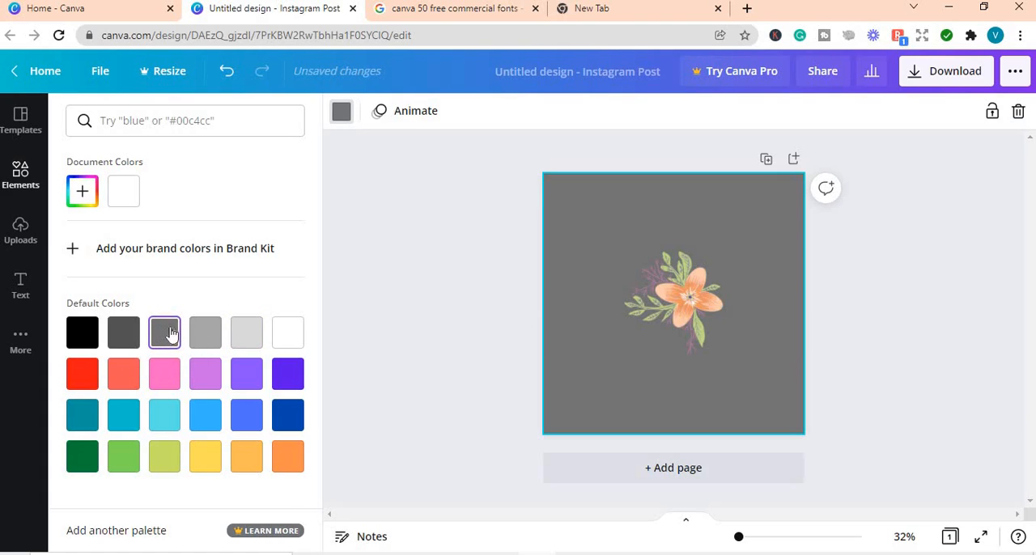
{"action": "left_click", "coordinate": [165, 462]}
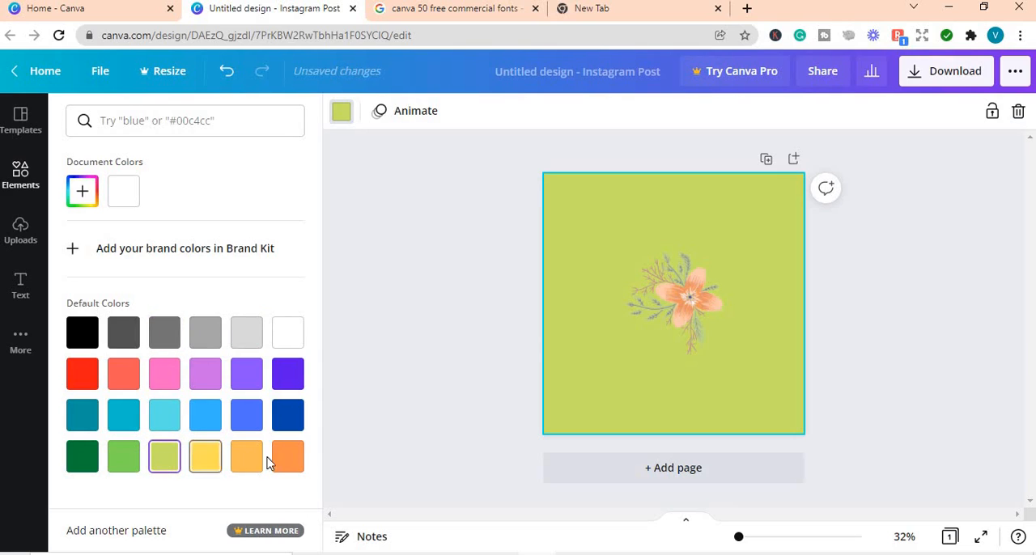
{"action": "left_click", "coordinate": [286, 463]}
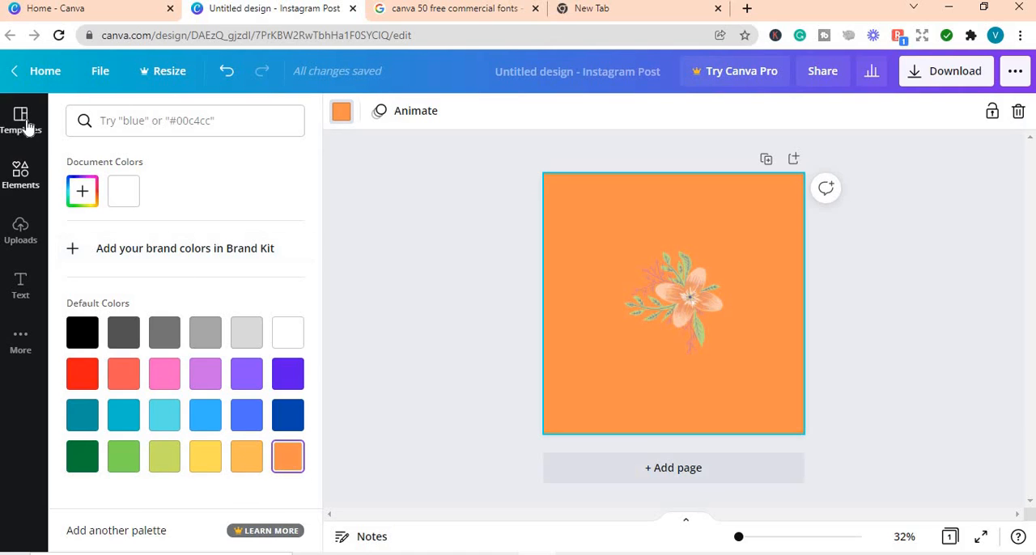
Step: Add a heading reading "Have a Great Day" and place it above the flower near the page's upper edge
{"action": "left_click", "coordinate": [22, 284]}
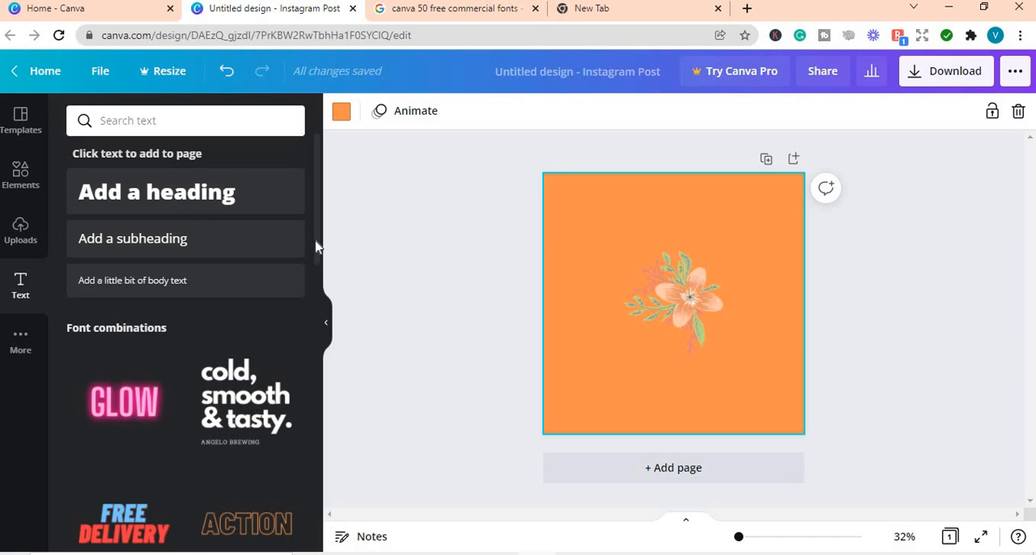
{"action": "left_click_drag", "start_coordinate": [315, 246], "coordinate": [307, 412]}
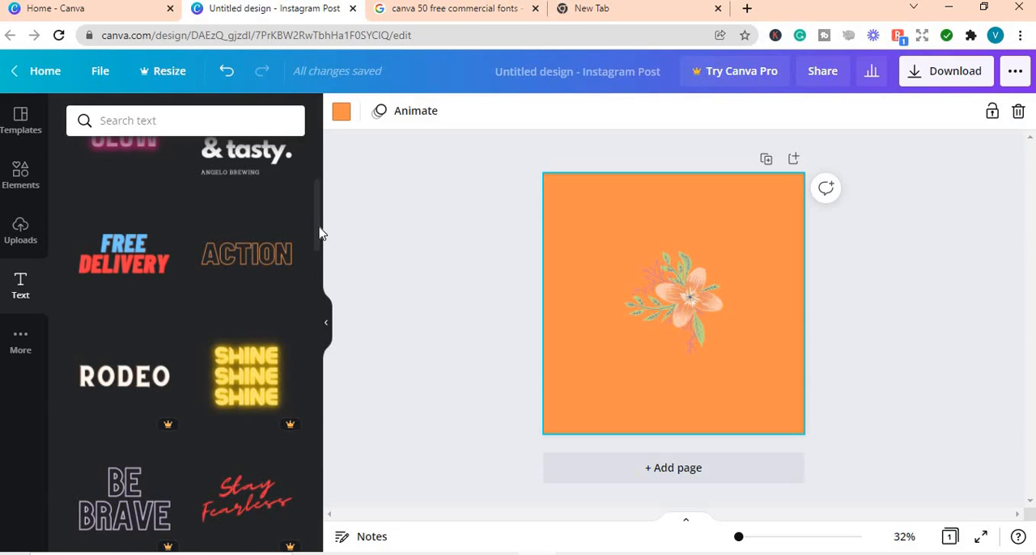
{"action": "left_click_drag", "start_coordinate": [319, 233], "coordinate": [320, 187]}
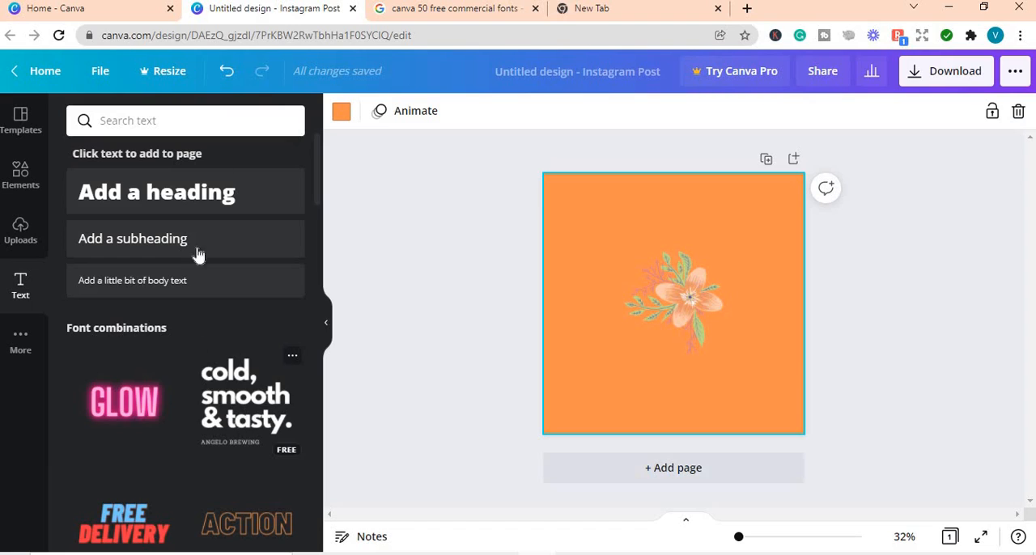
{"action": "left_click", "coordinate": [185, 203]}
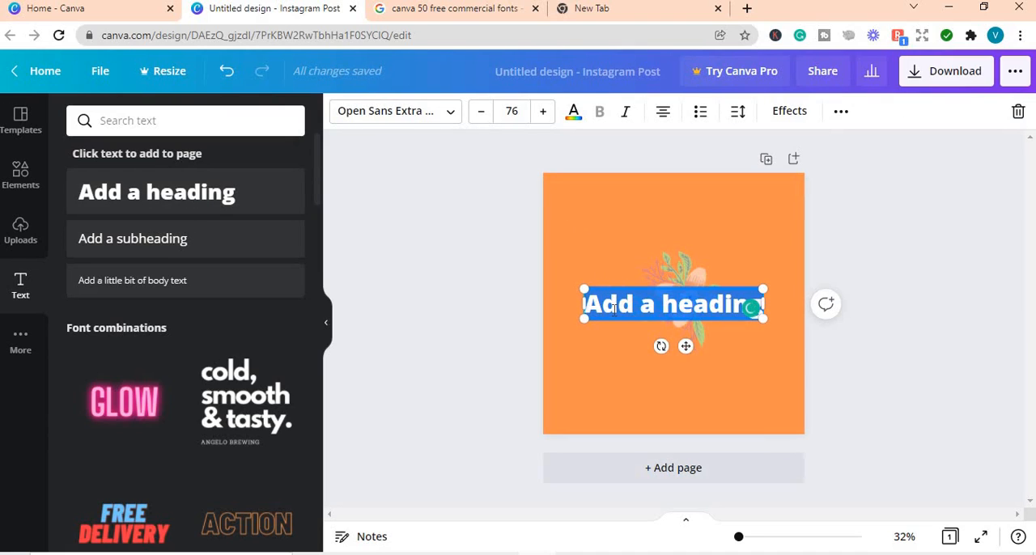
{"action": "type", "text": "Hav"}
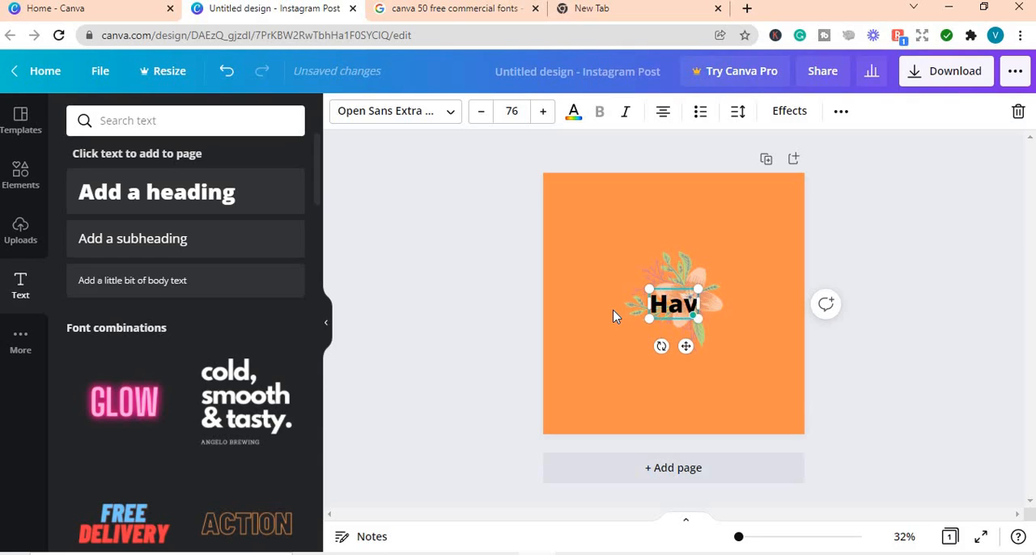
{"action": "type", "text": "e a G"}
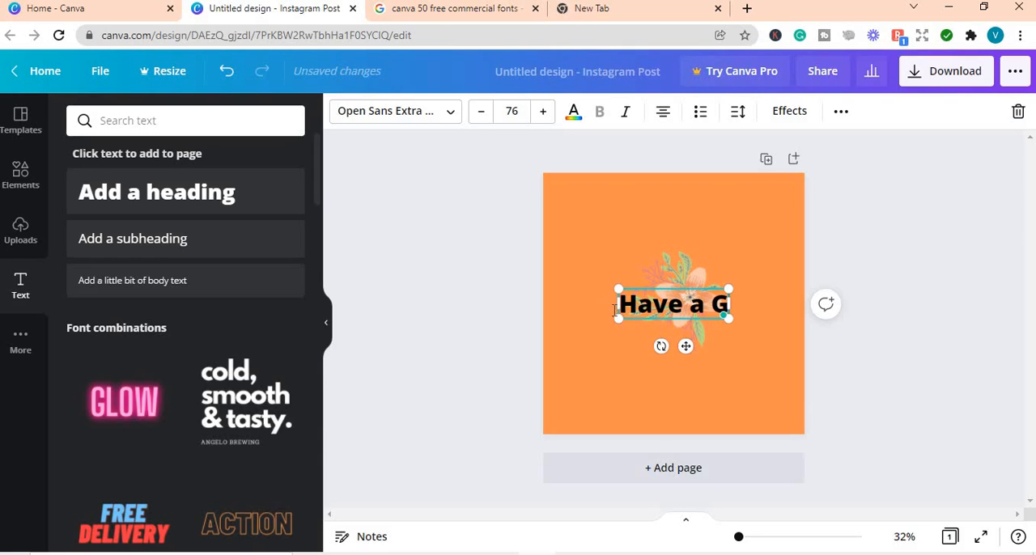
{"action": "type", "text": "reat"}
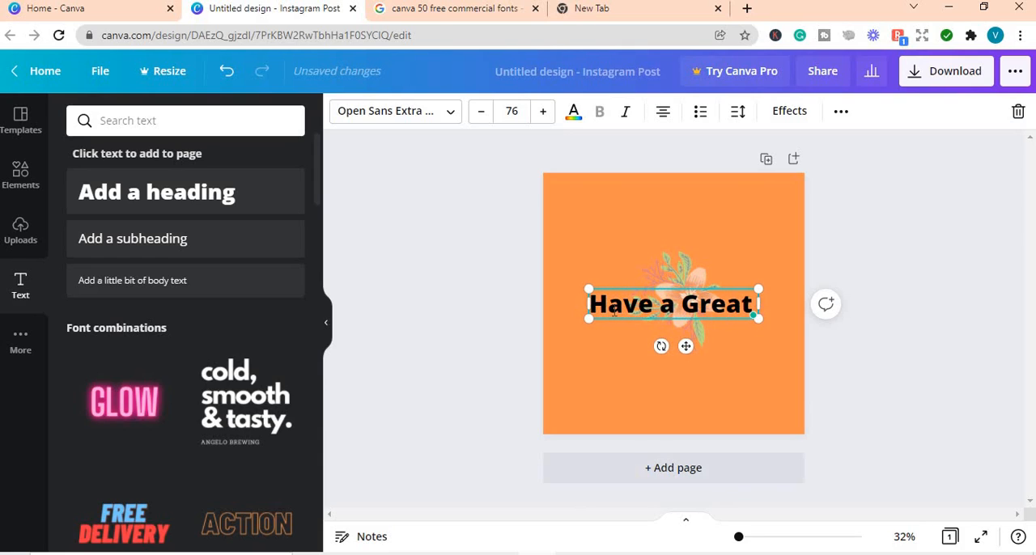
{"action": "type", "text": " Day"}
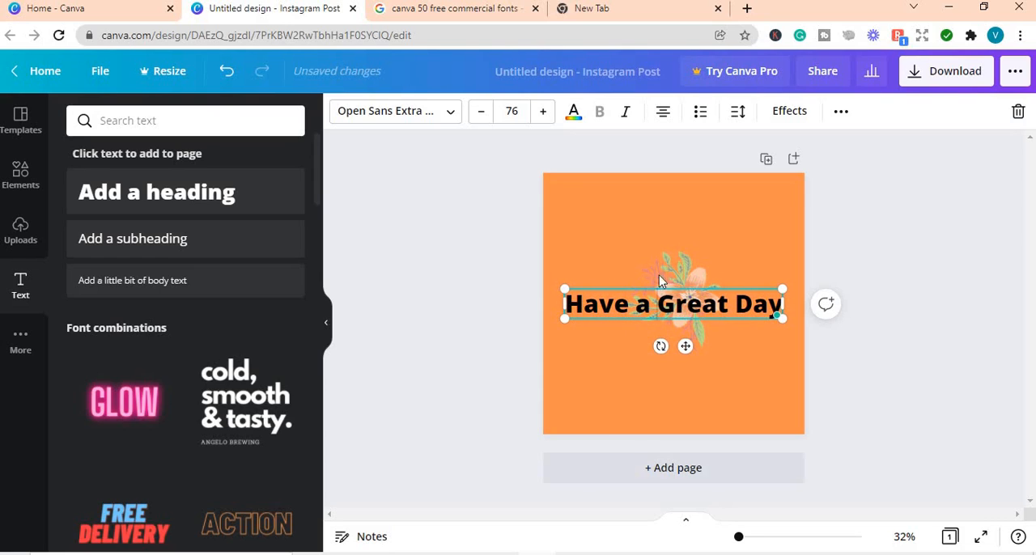
{"action": "left_click_drag", "start_coordinate": [657, 301], "coordinate": [687, 303]}
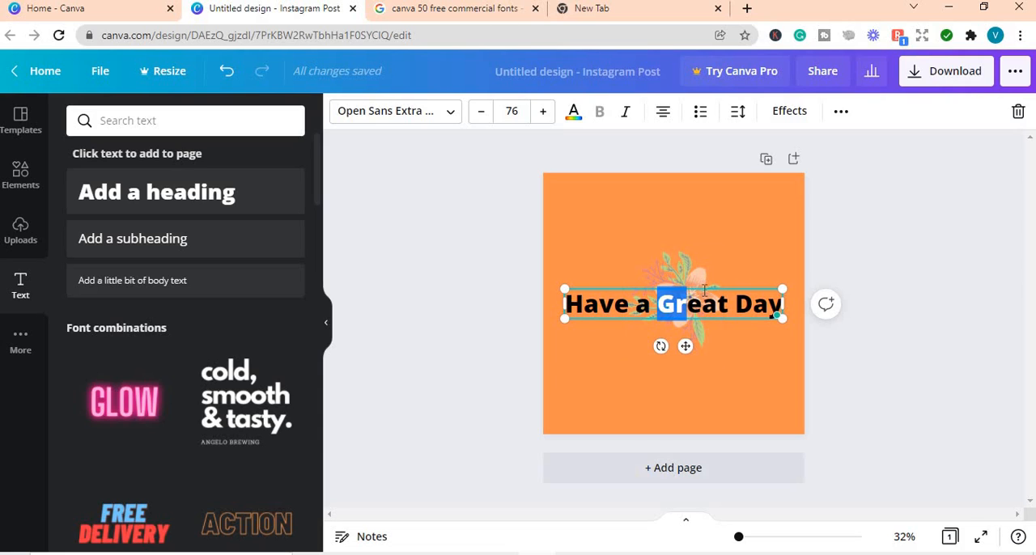
{"action": "left_click_drag", "start_coordinate": [702, 288], "coordinate": [704, 204]}
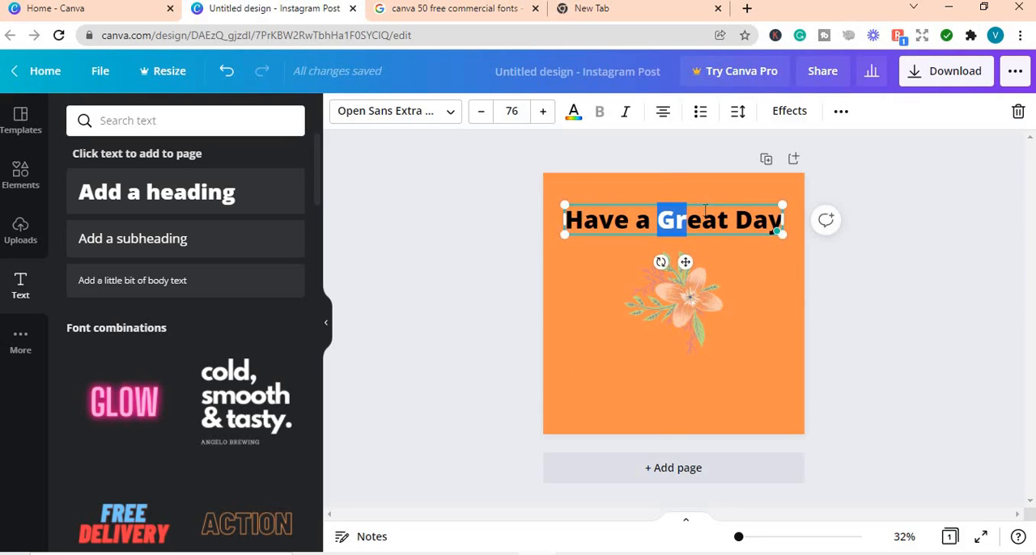
Step: Try Alegreya as the font for the "Have a Great Day" heading
{"action": "left_click", "coordinate": [741, 277]}
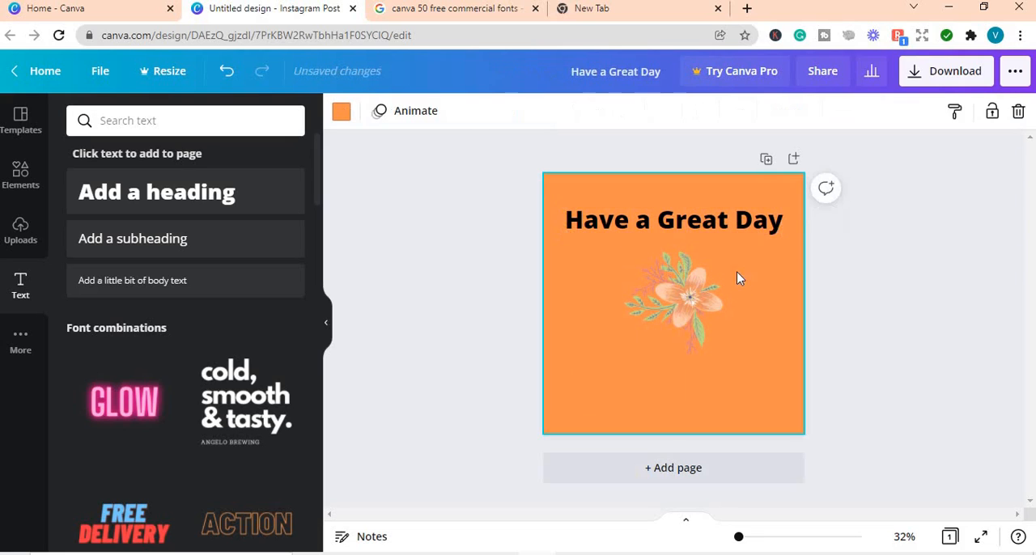
{"action": "left_click", "coordinate": [695, 230]}
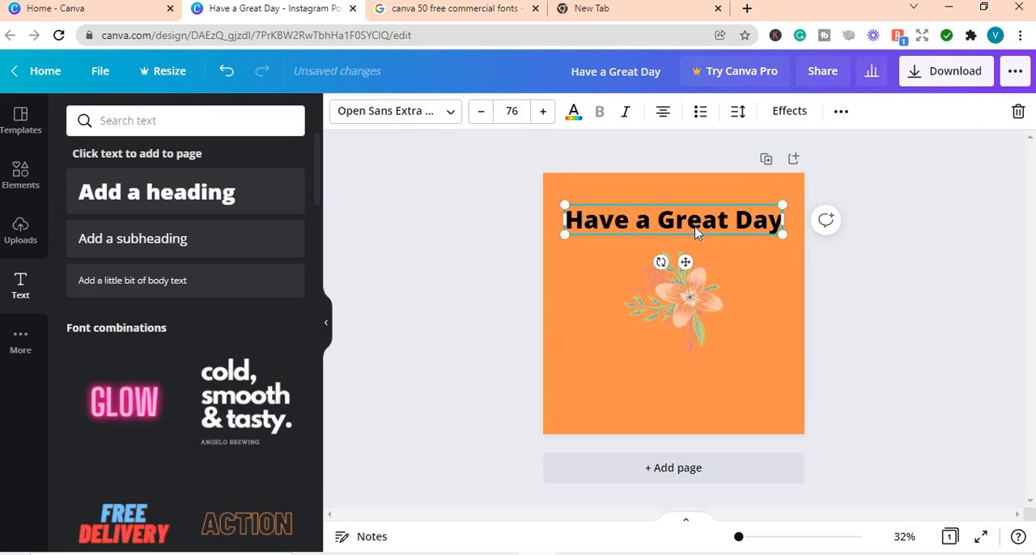
{"action": "left_click", "coordinate": [413, 117]}
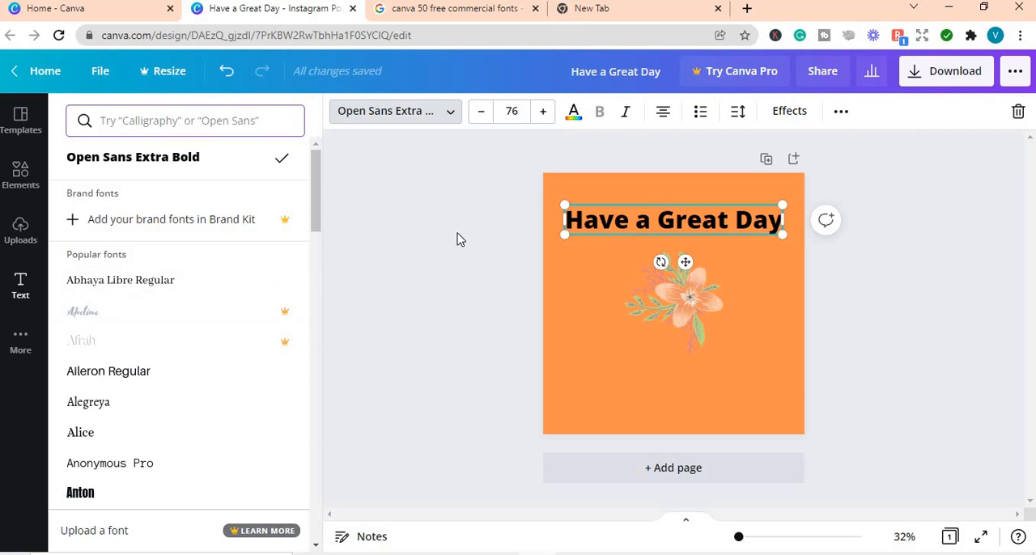
{"action": "double_click", "coordinate": [606, 225]}
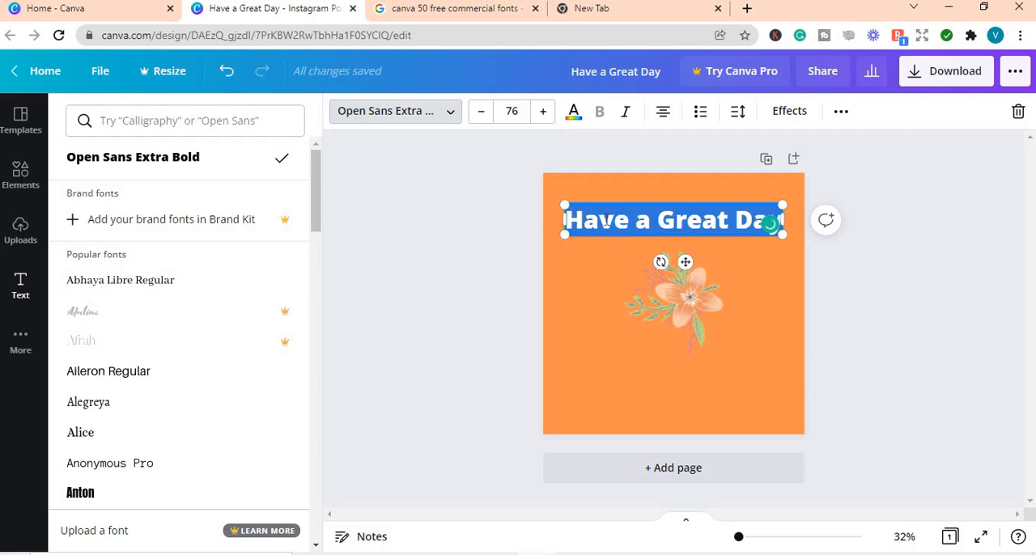
{"action": "left_click", "coordinate": [105, 410]}
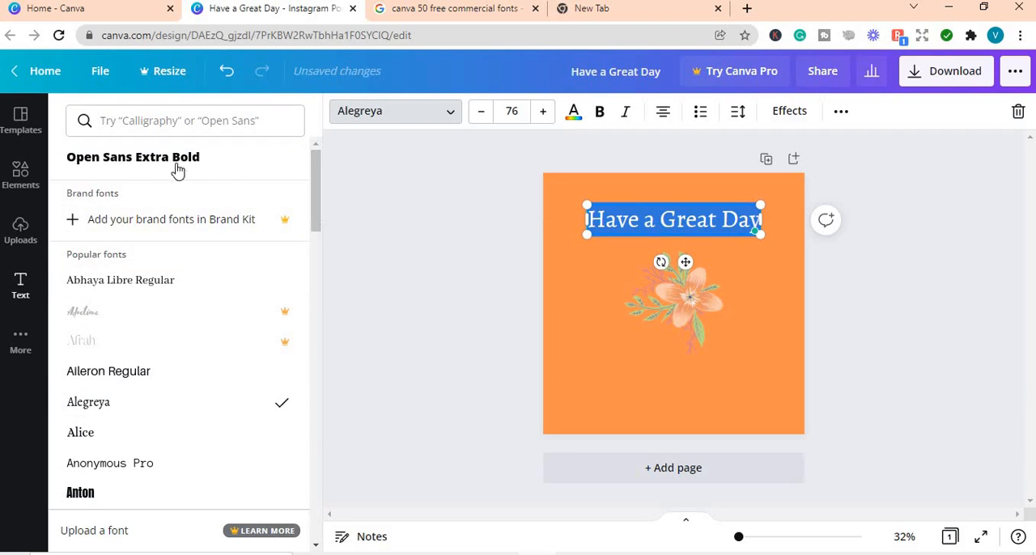
Step: Search the fonts for "satisfy" and apply Satisfy to the "Have a Great Day" heading
{"action": "left_click", "coordinate": [135, 123]}
{"action": "type", "text": "sa"}
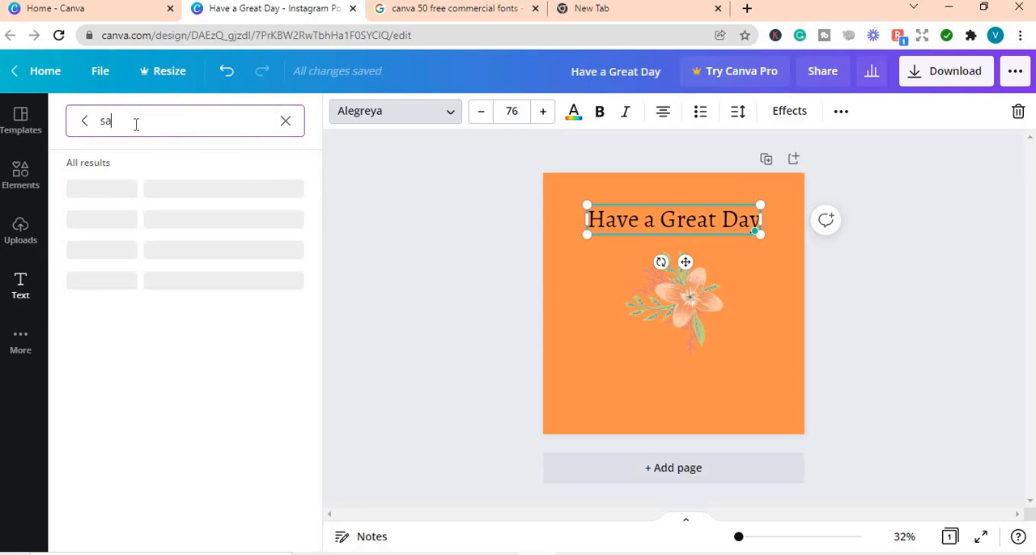
{"action": "type", "text": "tis"}
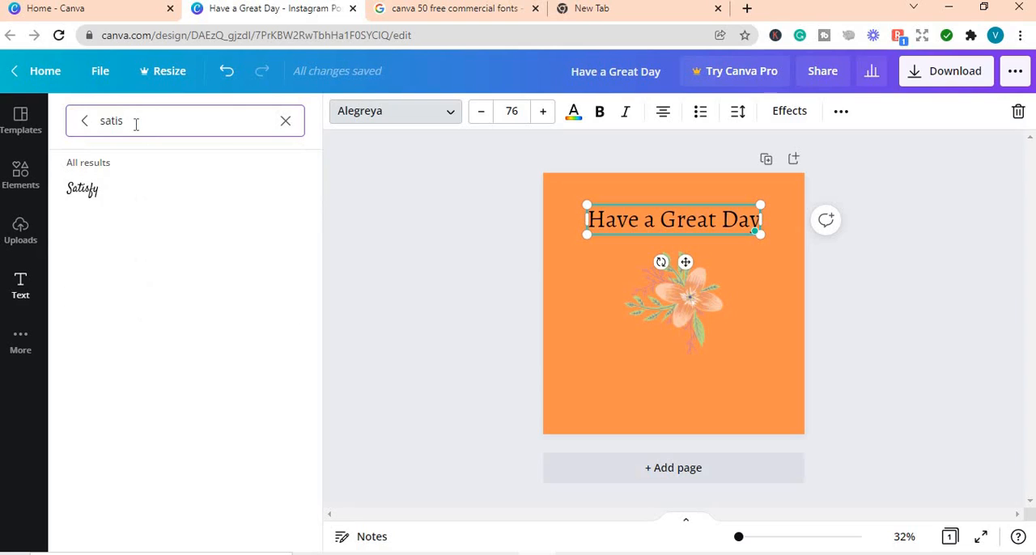
{"action": "type", "text": "fy"}
{"action": "left_click", "coordinate": [93, 196]}
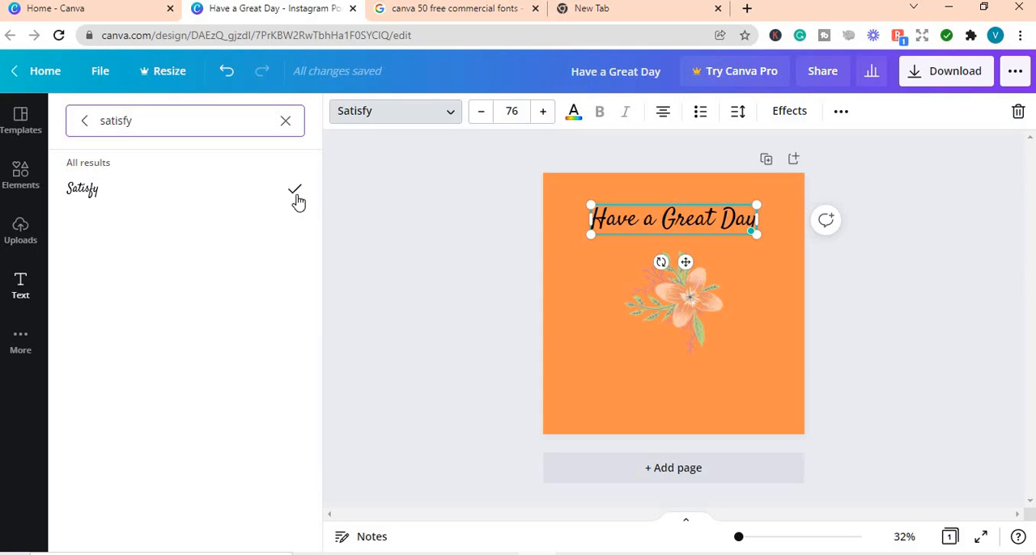
Step: Switch to the Google results for "canva 50 free commercial fonts" and open Canva's "50 free commercial fonts" article
{"action": "left_click", "coordinate": [453, 19]}
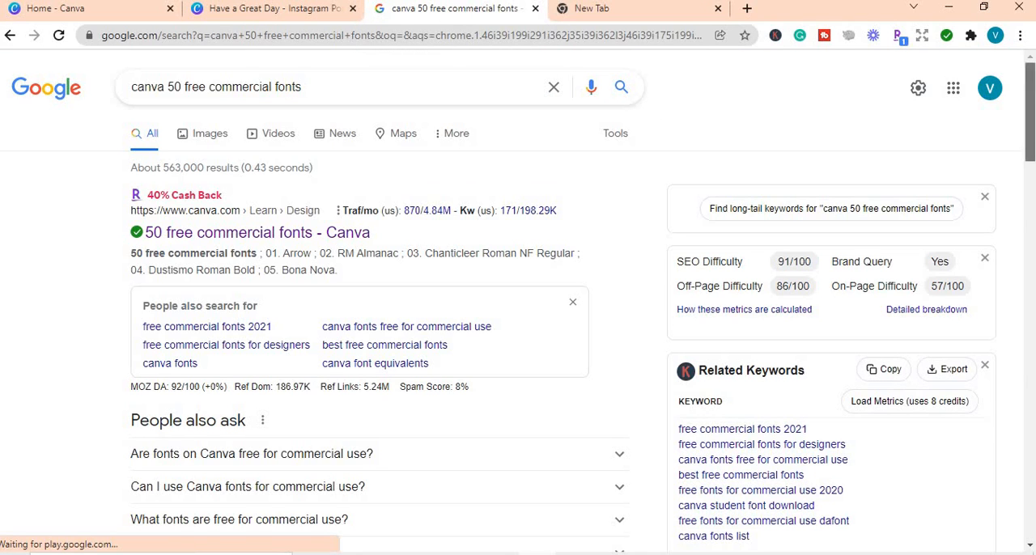
{"action": "scroll", "coordinate": [518, 324], "scroll_direction": "down", "scroll_amount": 3}
{"action": "scroll", "coordinate": [1032, 140], "scroll_direction": "up", "scroll_amount": 3}
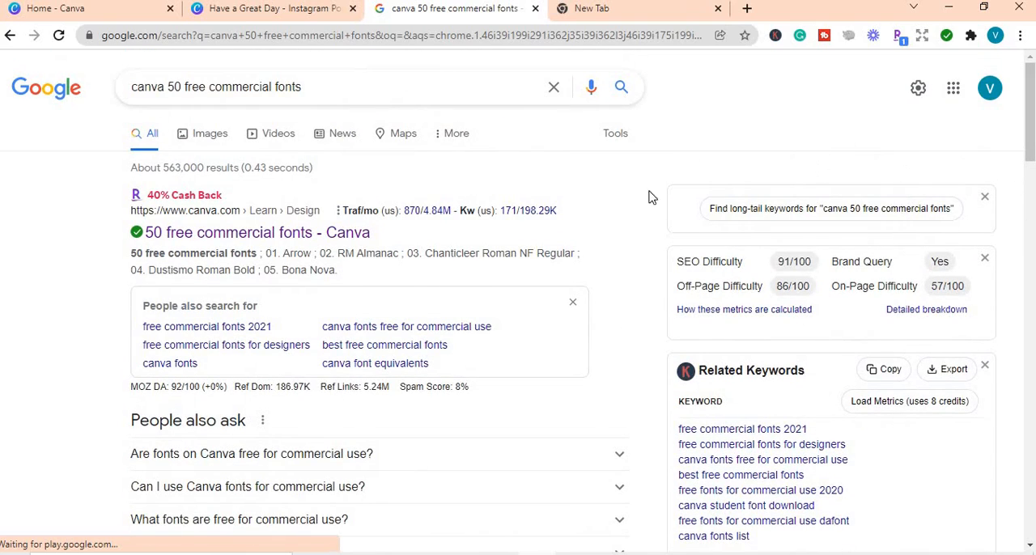
{"action": "left_click", "coordinate": [297, 233]}
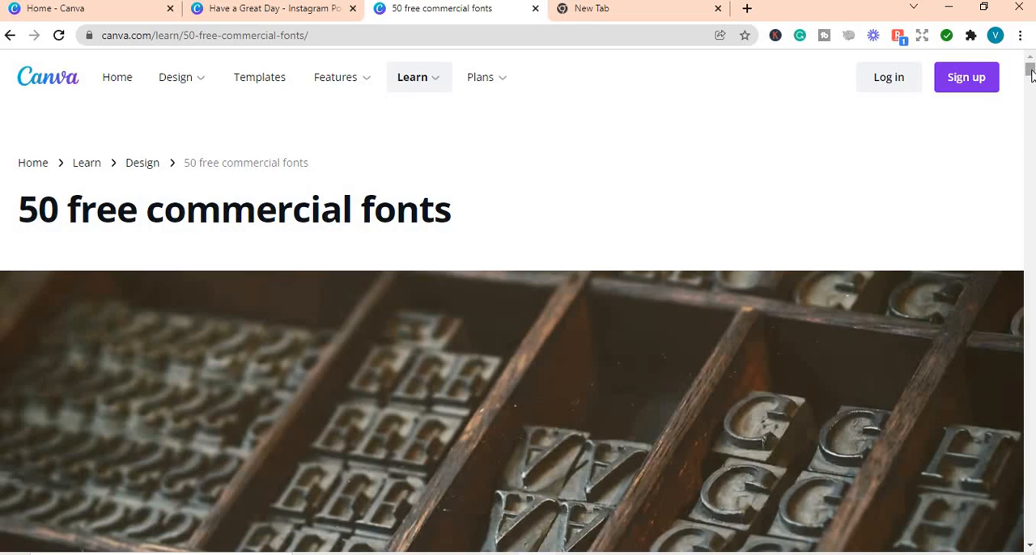
{"action": "mouse_move", "coordinate": [1029, 73]}
{"action": "left_mouse_down"}
{"action": "mouse_move", "coordinate": [1029, 151]}
{"action": "mouse_move", "coordinate": [1030, 73]}
{"action": "left_mouse_up"}
Step: Return to the Canva design, clear the "satisfy" font search, and browse the font style categories
{"action": "left_click", "coordinate": [118, 18]}
{"action": "left_click", "coordinate": [232, 17]}
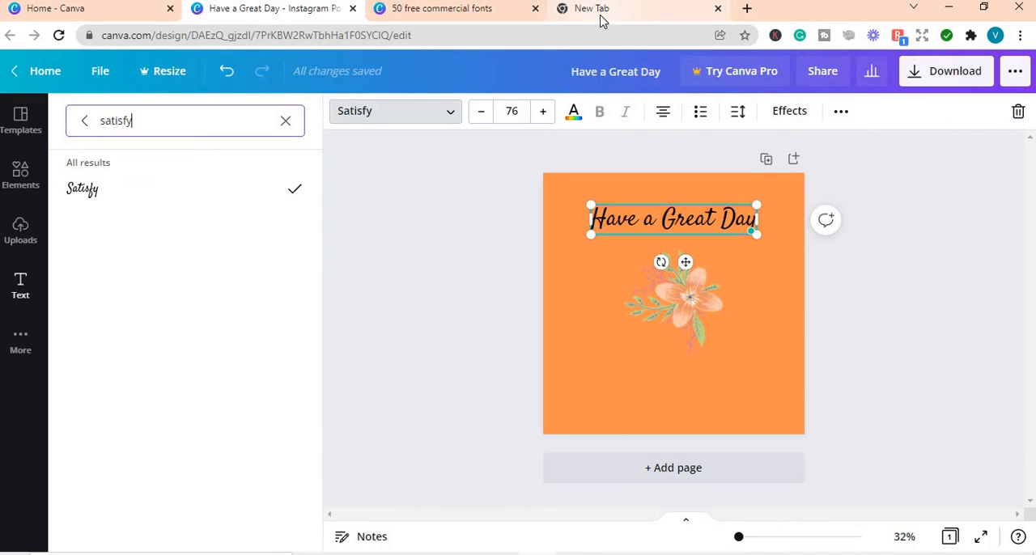
{"action": "left_click", "coordinate": [285, 120]}
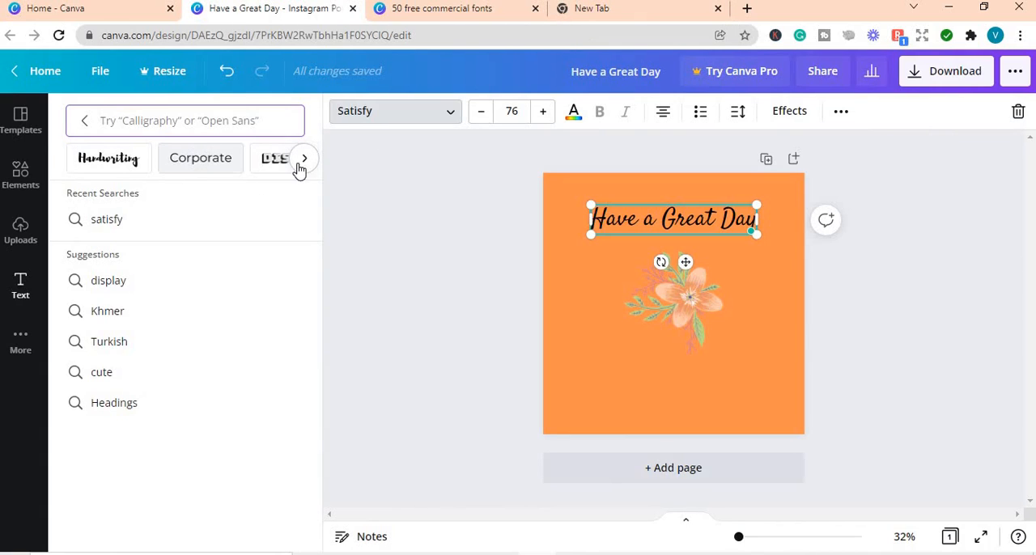
{"action": "left_click", "coordinate": [358, 114]}
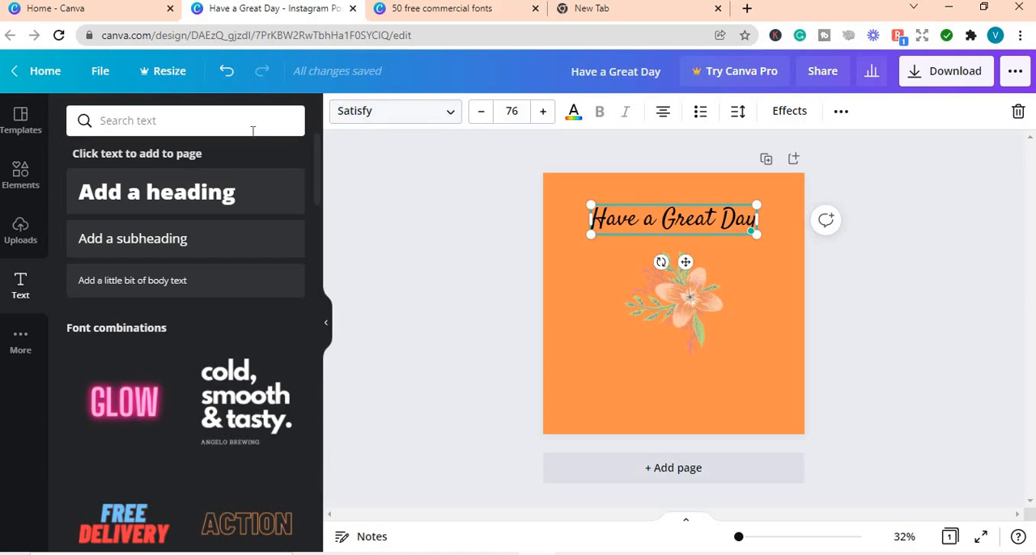
{"action": "left_click", "coordinate": [354, 116]}
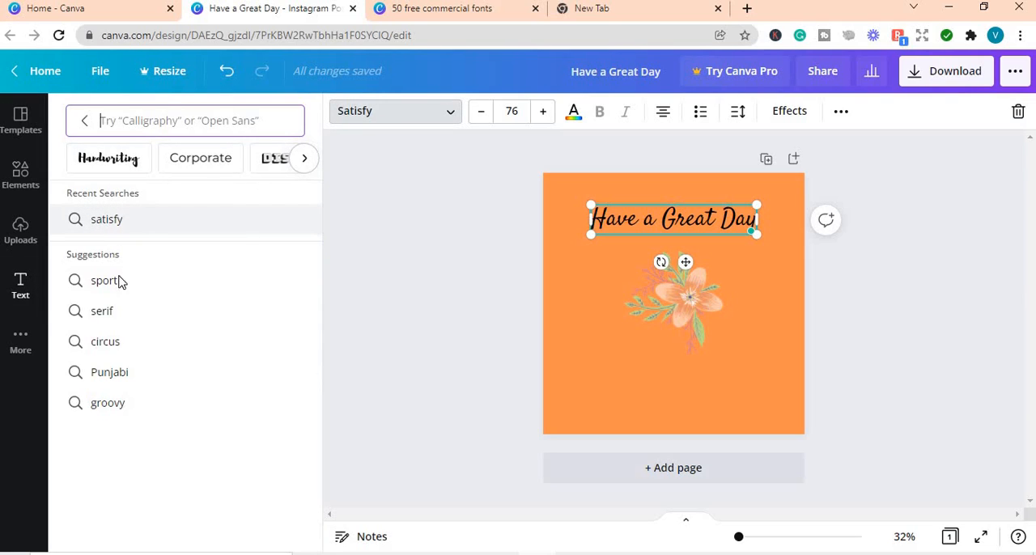
{"action": "left_click", "coordinate": [307, 165]}
{"action": "left_click", "coordinate": [307, 165]}
{"action": "left_click", "coordinate": [306, 162]}
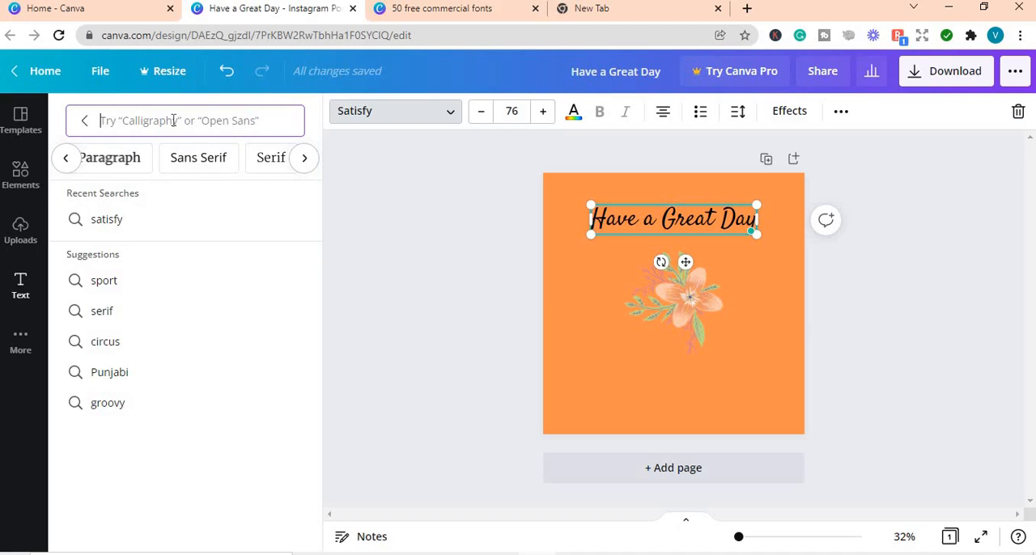
Step: Search Google for "satisfy font license" and open the License section of the Satisfy page on Google Fonts
{"action": "left_click", "coordinate": [608, 10]}
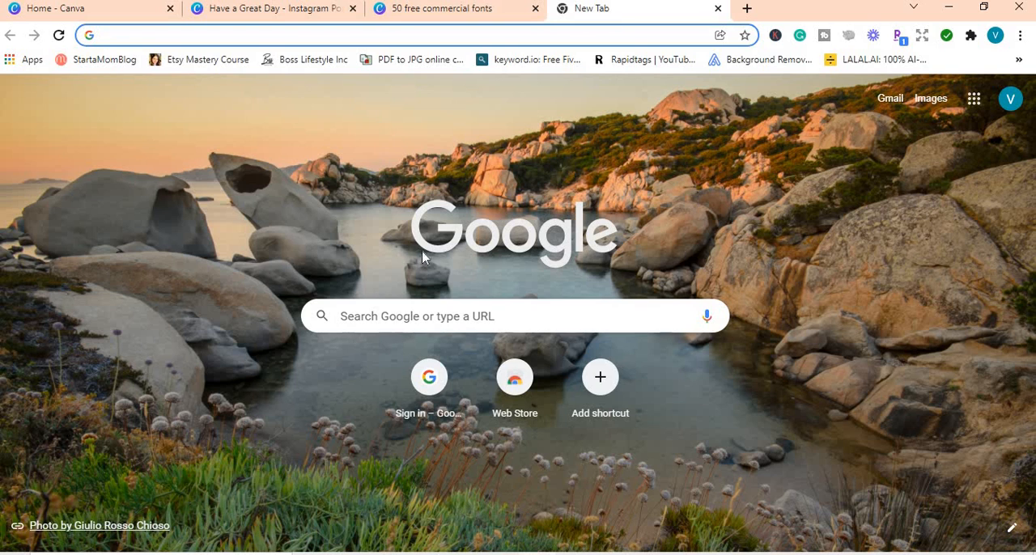
{"action": "left_click", "coordinate": [352, 316]}
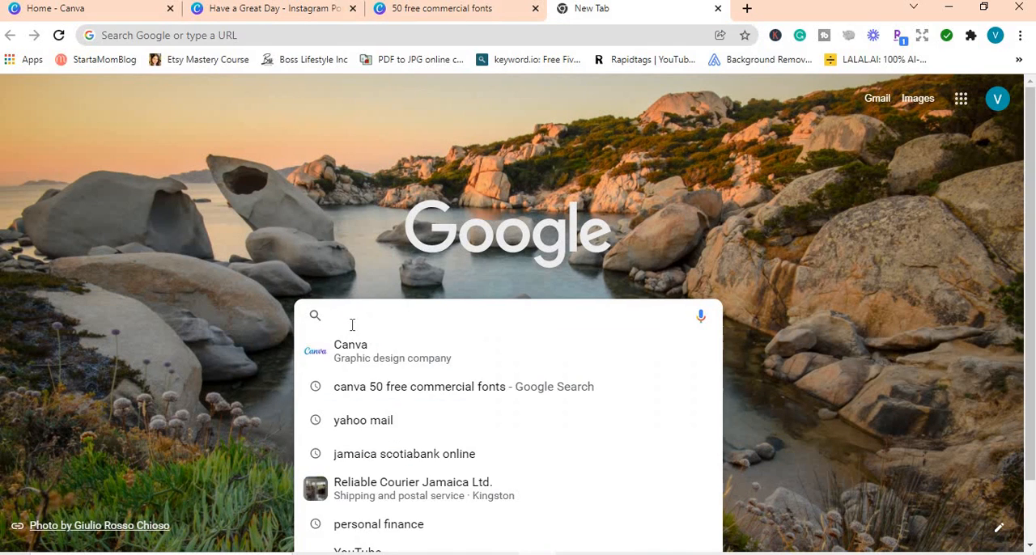
{"action": "type", "text": "sat"}
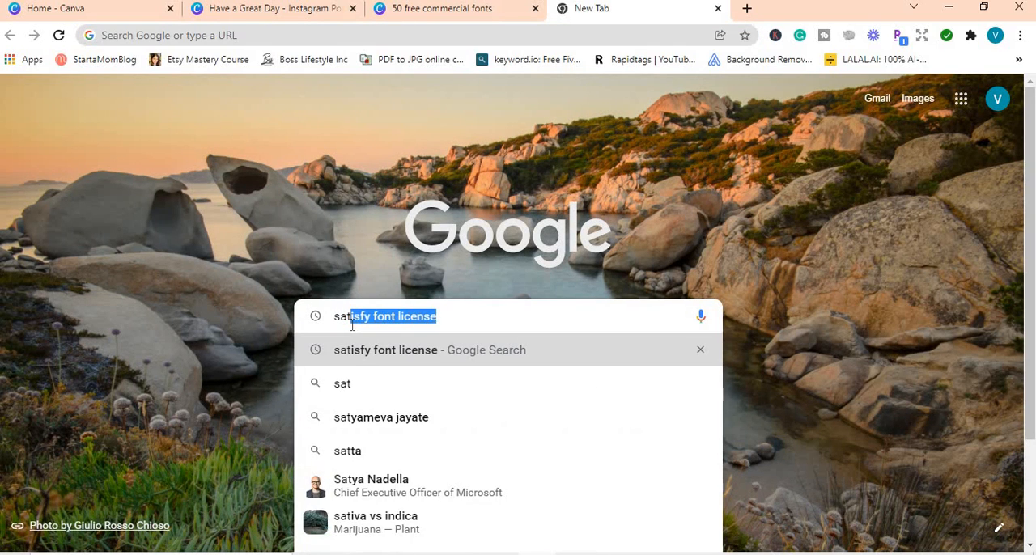
{"action": "left_click", "coordinate": [375, 354]}
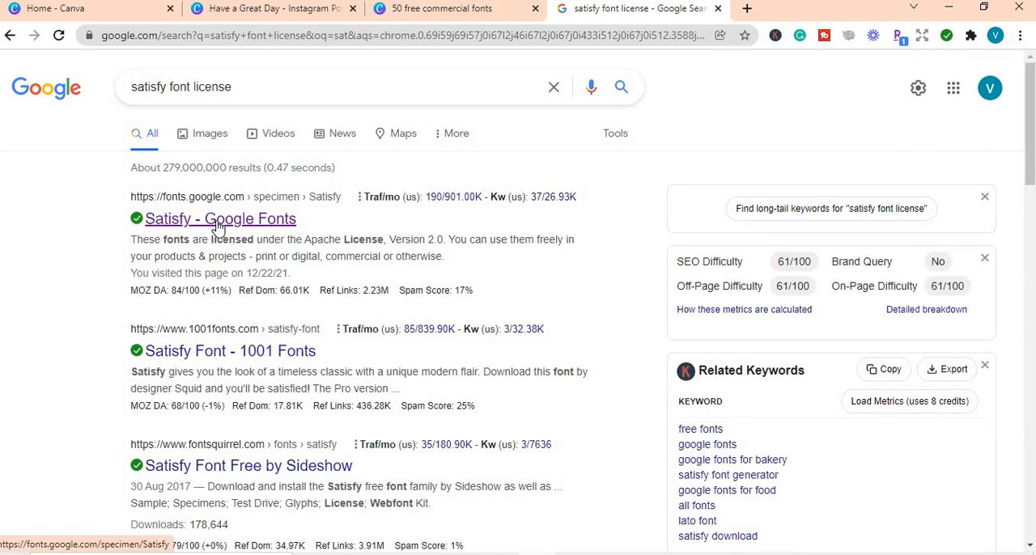
{"action": "left_click", "coordinate": [216, 219]}
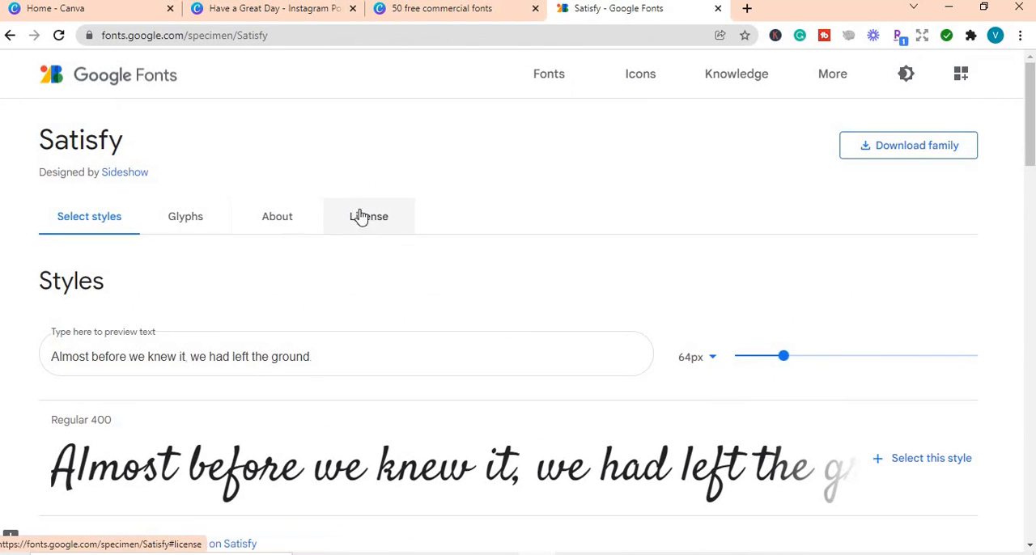
{"action": "left_click", "coordinate": [369, 226]}
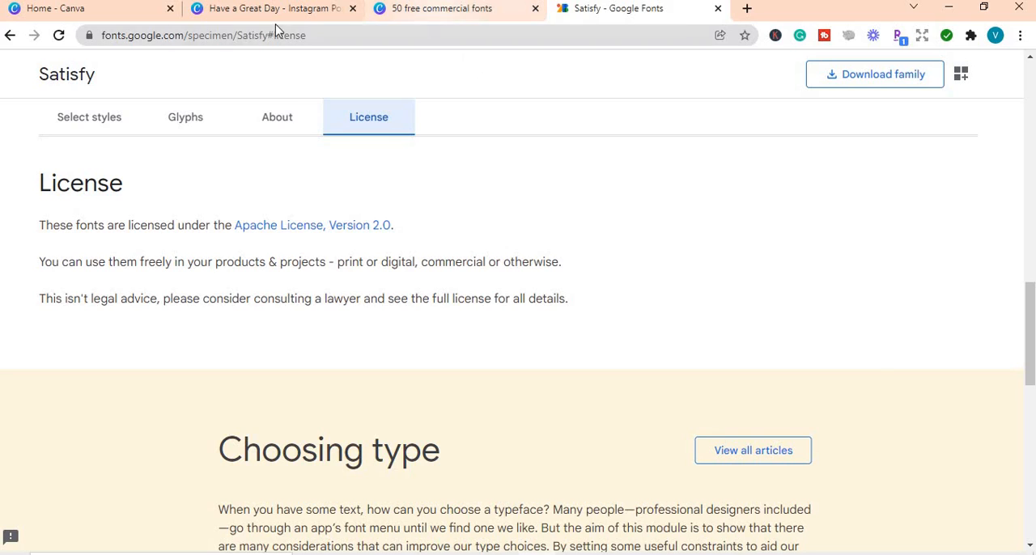
Step: Return to the Canva design and change the "Have a Great Day" heading's font to the recently used Alegreya
{"action": "left_click", "coordinate": [120, 13]}
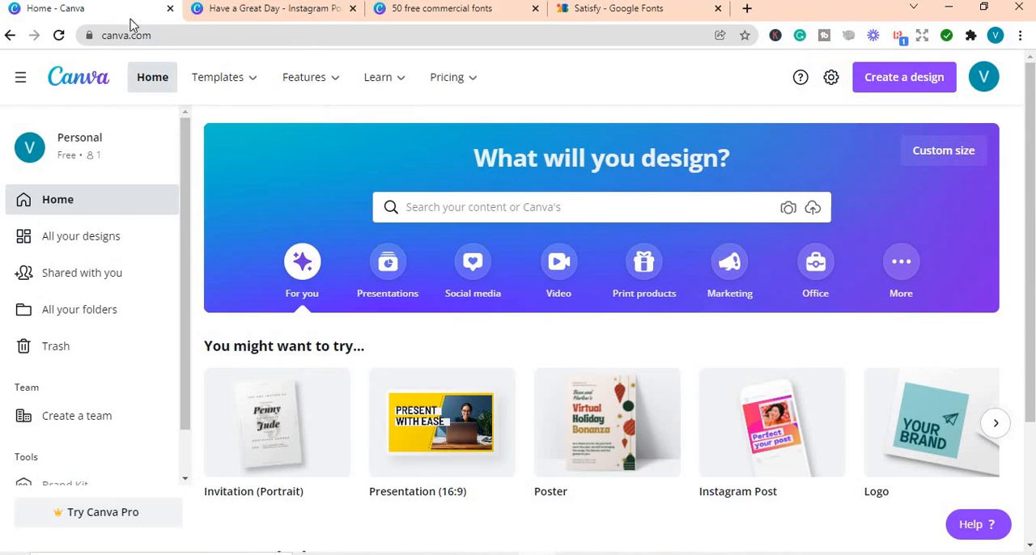
{"action": "left_click", "coordinate": [247, 22]}
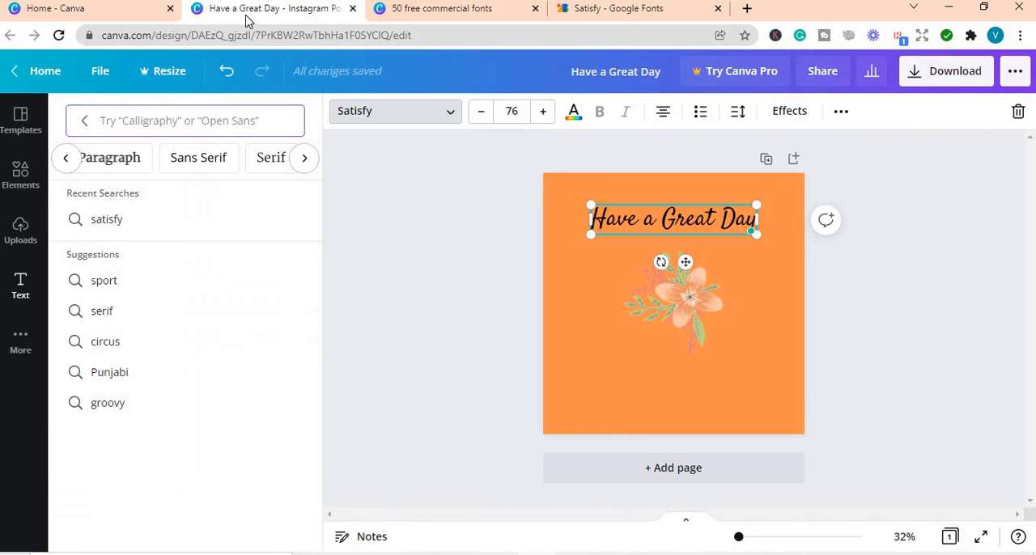
{"action": "left_click", "coordinate": [84, 121]}
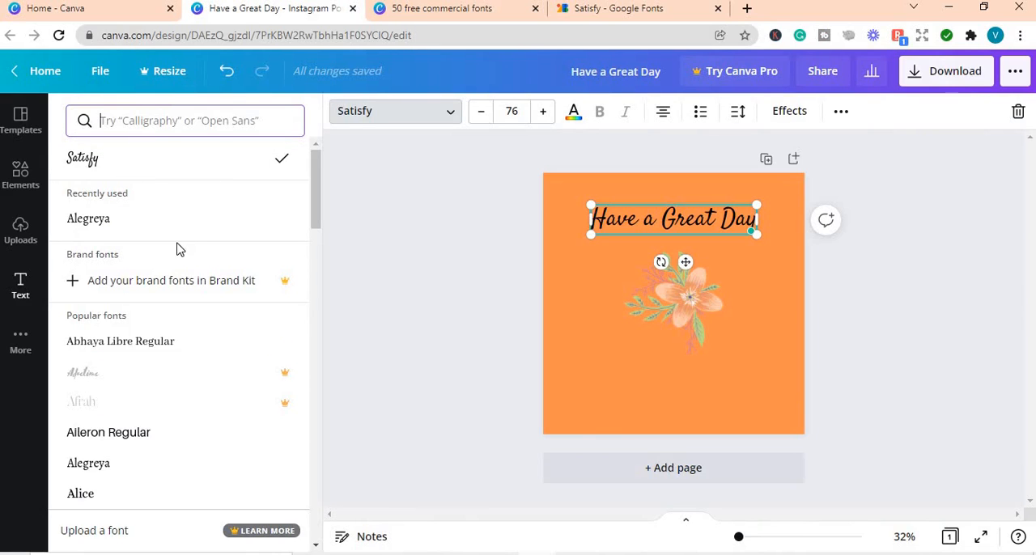
{"action": "left_click", "coordinate": [101, 224]}
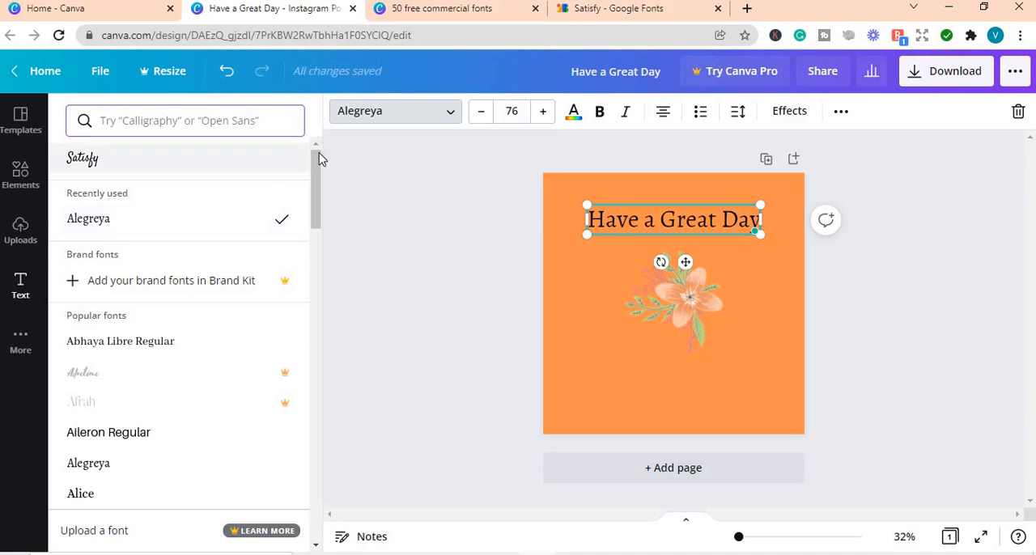
Step: Highlight the font name on the Satisfy license page, and reselect Alegreya for the heading in the Canva design
{"action": "left_click", "coordinate": [588, 6]}
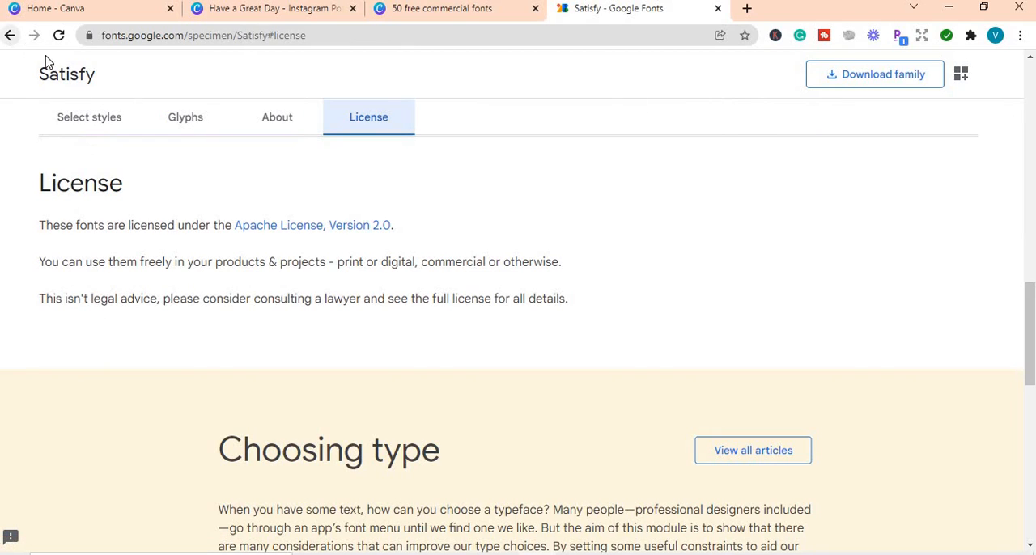
{"action": "left_click_drag", "start_coordinate": [111, 79], "coordinate": [41, 87]}
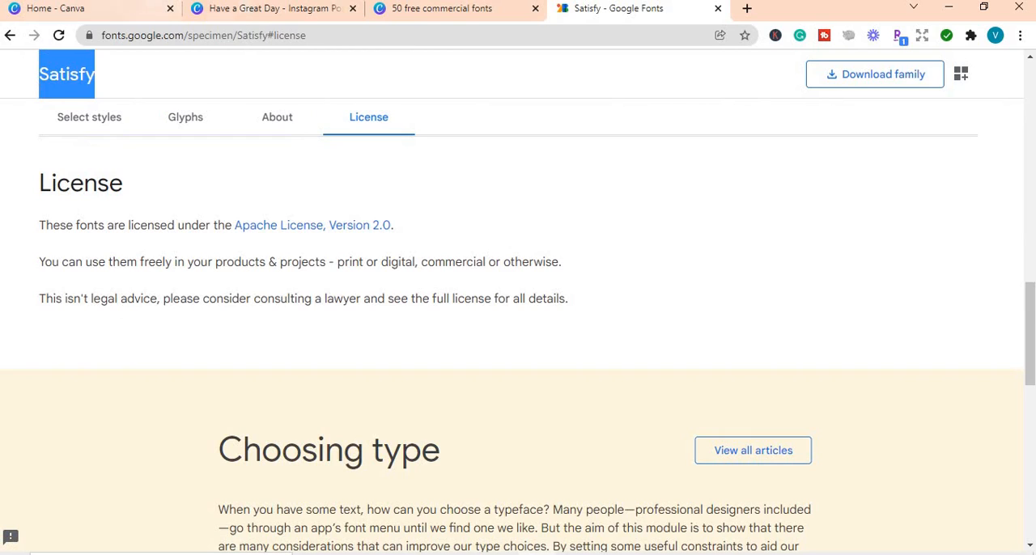
{"action": "left_click", "coordinate": [226, 11]}
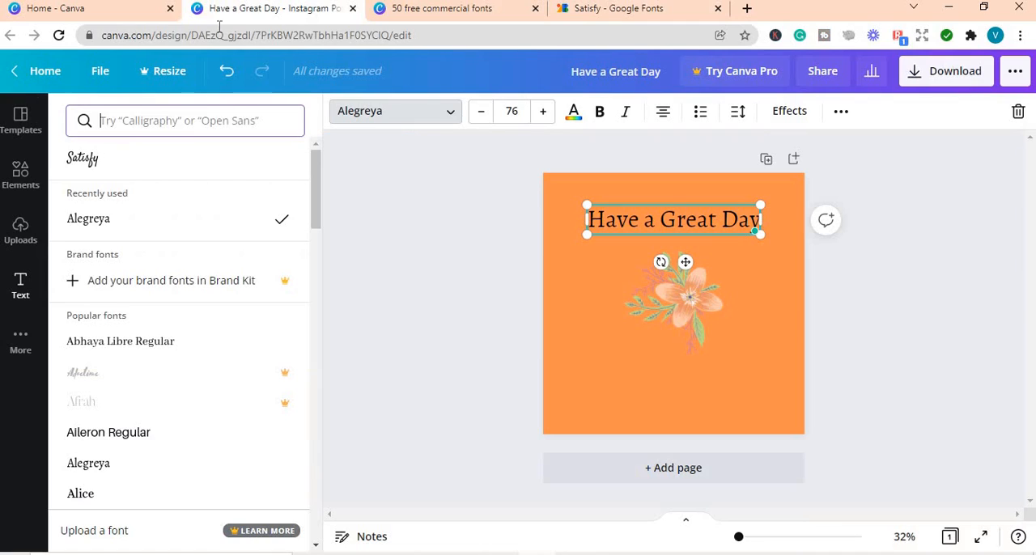
{"action": "left_click", "coordinate": [125, 221]}
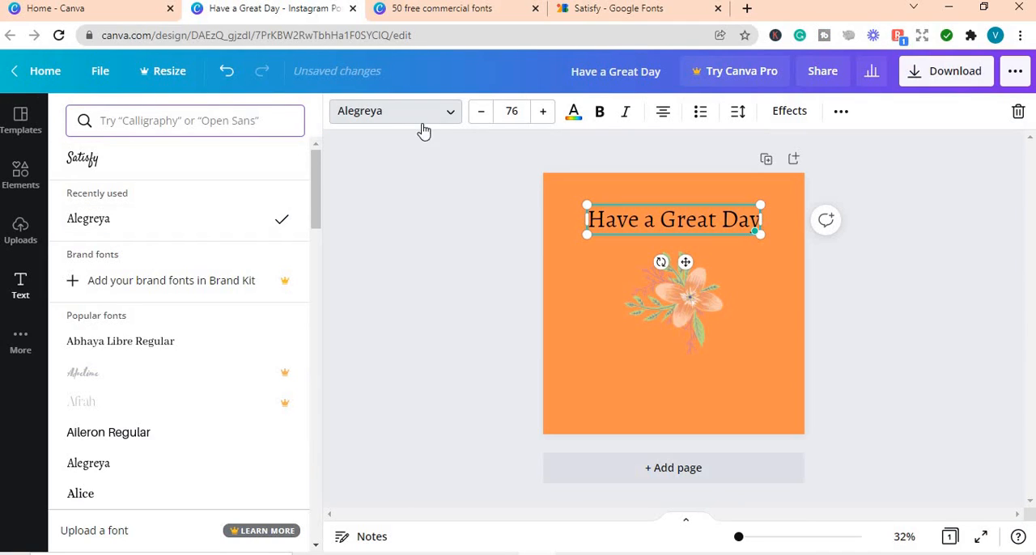
Step: Search Google for "alegreya font license" and open the License section of the Alegreya page on Google Fonts
{"action": "left_click", "coordinate": [620, 8]}
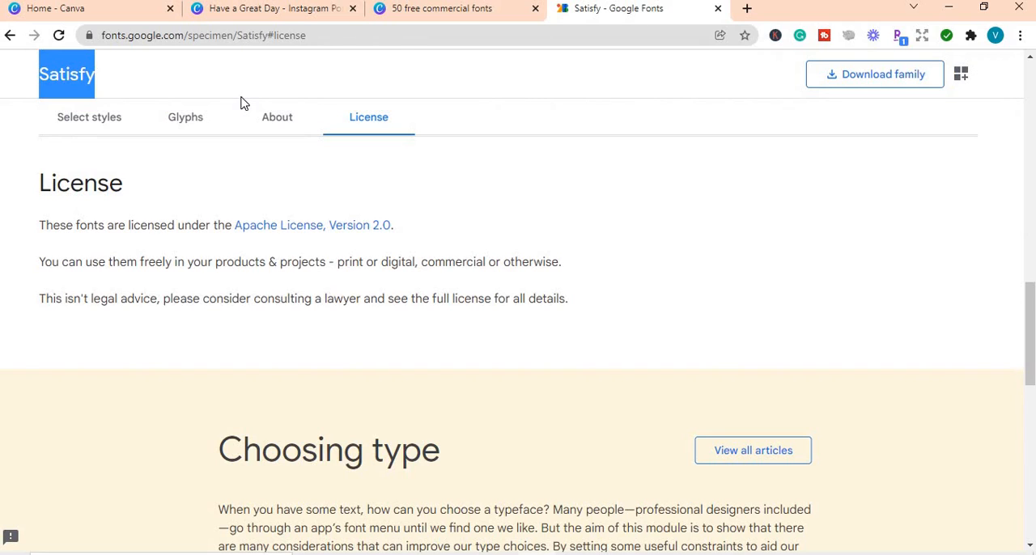
{"action": "left_click", "coordinate": [10, 35]}
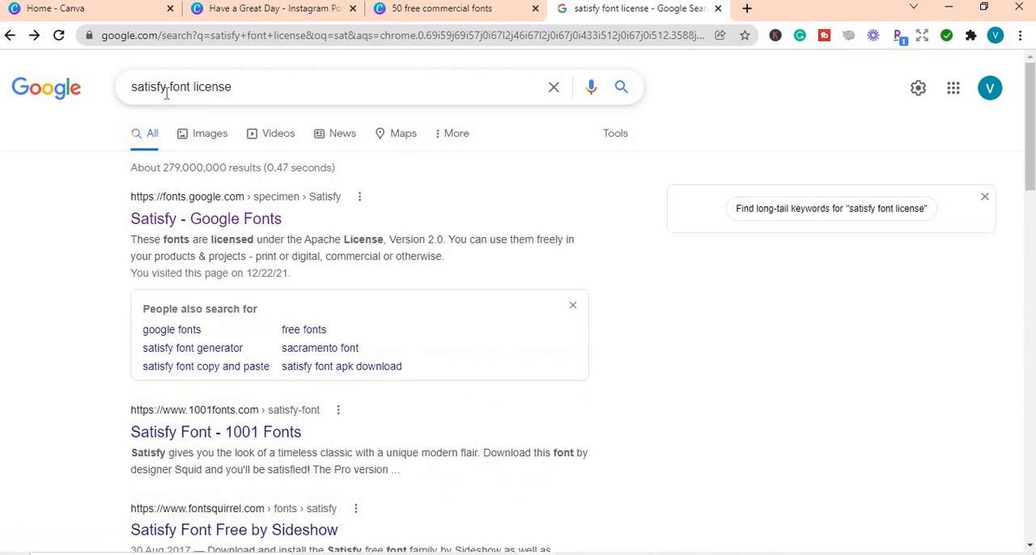
{"action": "left_click_drag", "start_coordinate": [166, 87], "coordinate": [120, 91]}
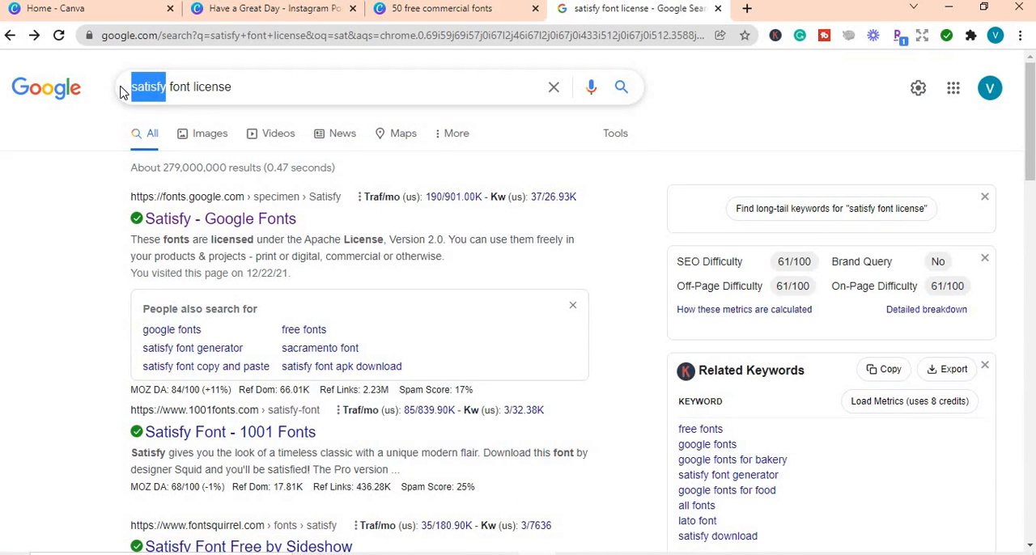
{"action": "type", "text": "alegr"}
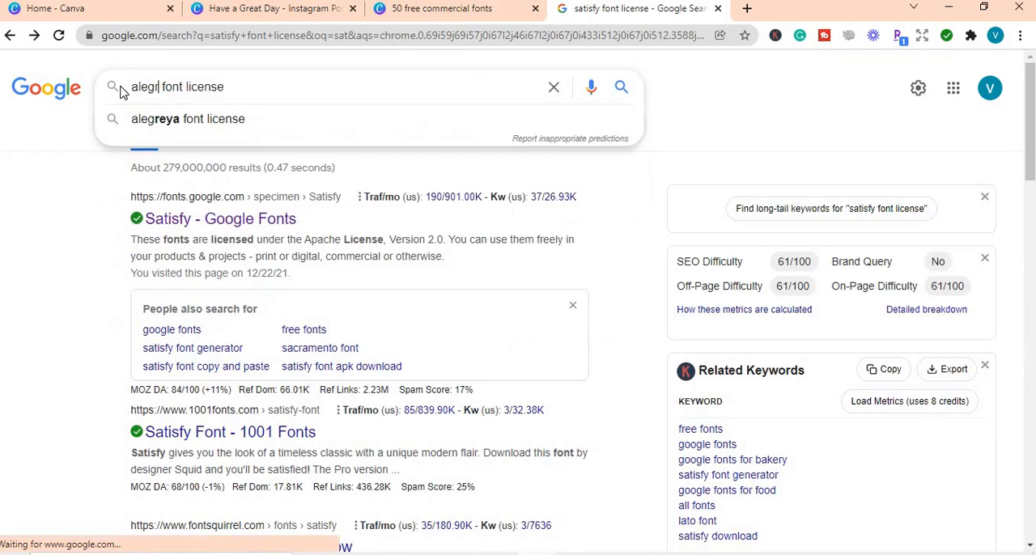
{"action": "type", "text": "eya"}
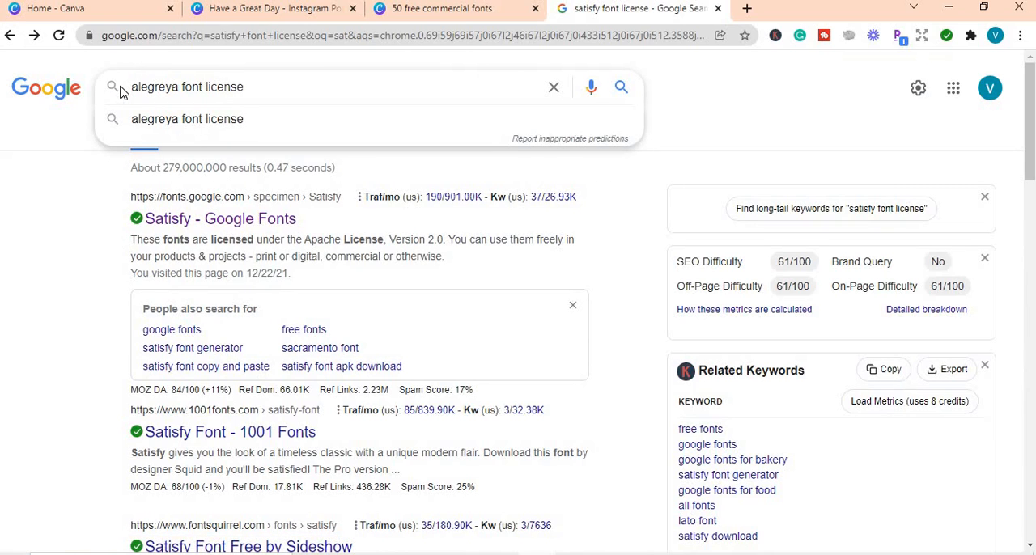
{"action": "key", "text": "Return"}
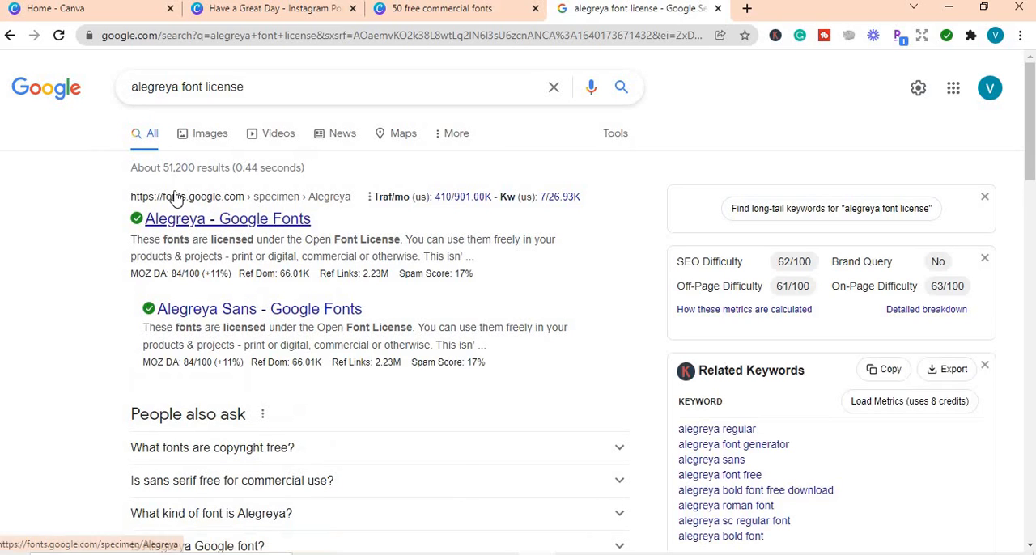
{"action": "left_click", "coordinate": [237, 225]}
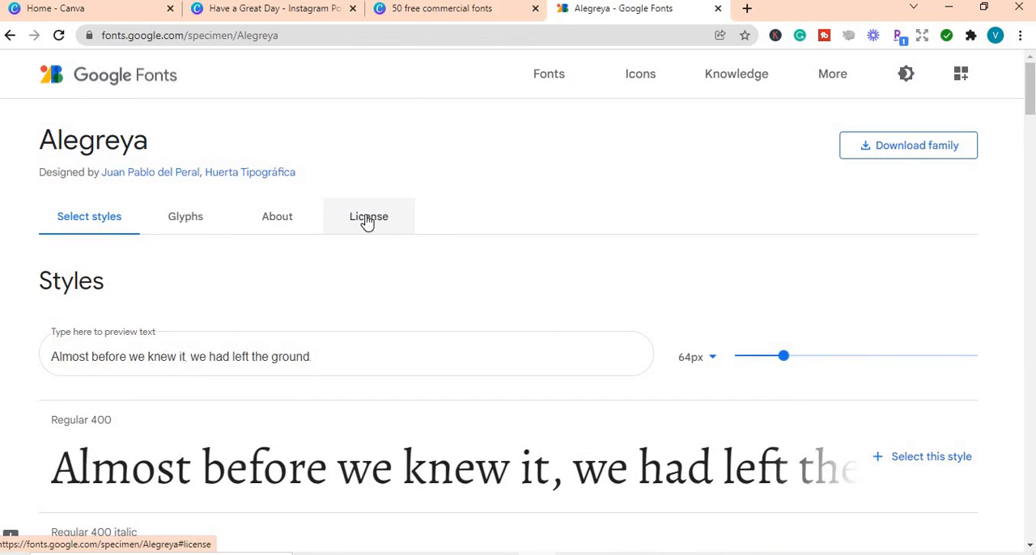
{"action": "left_click", "coordinate": [367, 220]}
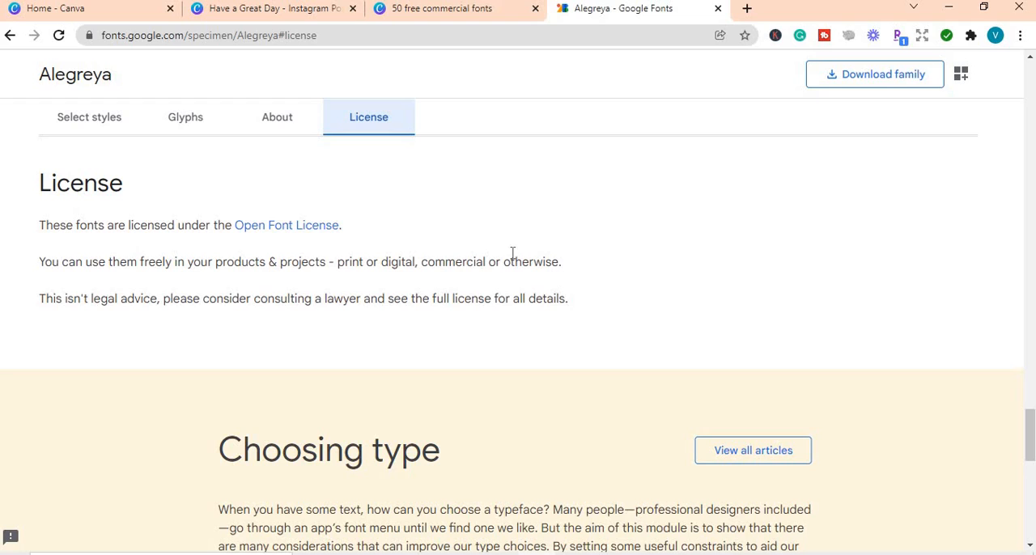
Step: Return to the Canva design, browse the popular fonts, and search the font list for "ap"
{"action": "left_click", "coordinate": [289, 15]}
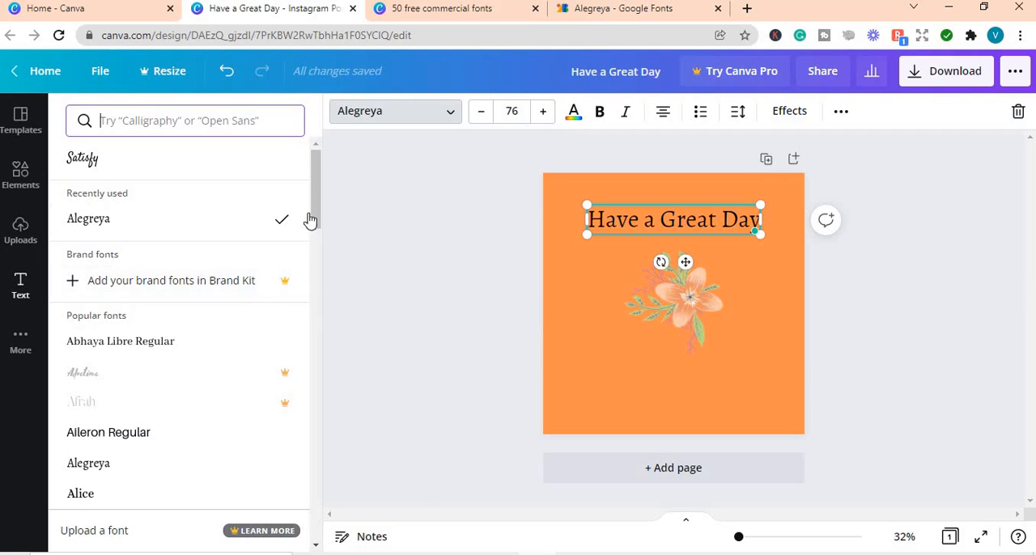
{"action": "left_click_drag", "start_coordinate": [314, 213], "coordinate": [316, 239]}
{"action": "scroll", "coordinate": [316, 239], "scroll_direction": "down", "scroll_amount": 2}
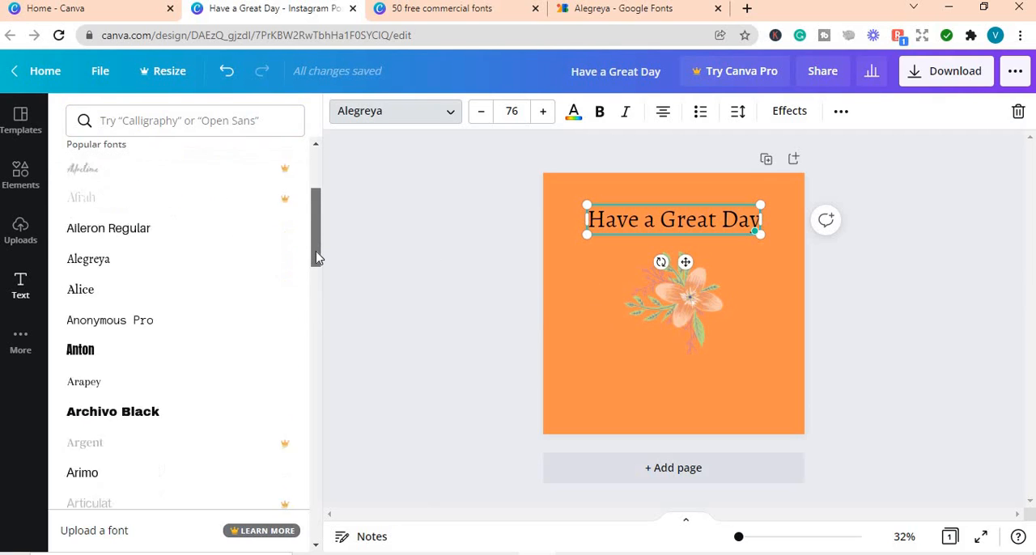
{"action": "scroll", "coordinate": [316, 241], "scroll_direction": "up", "scroll_amount": 2}
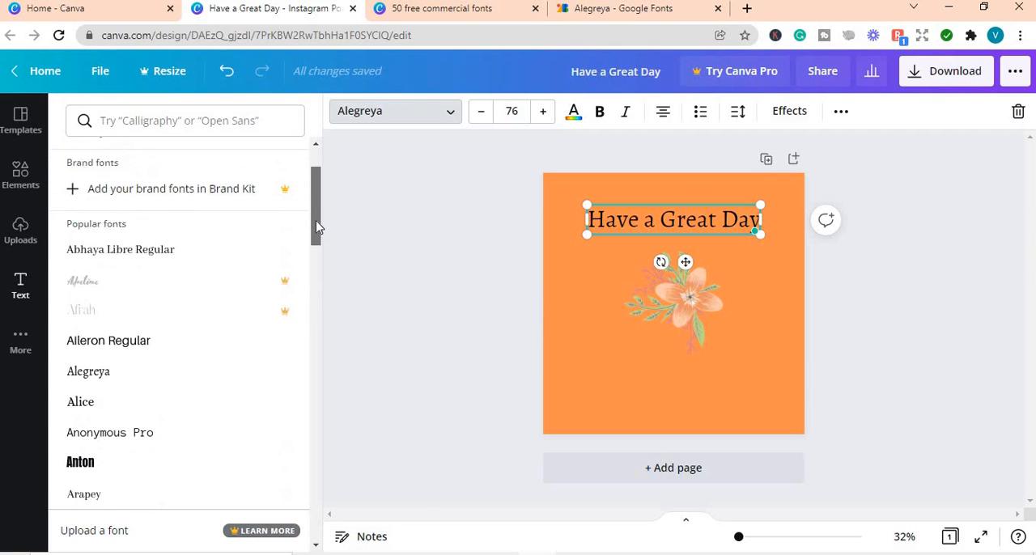
{"action": "scroll", "coordinate": [318, 245], "scroll_direction": "down", "scroll_amount": 2}
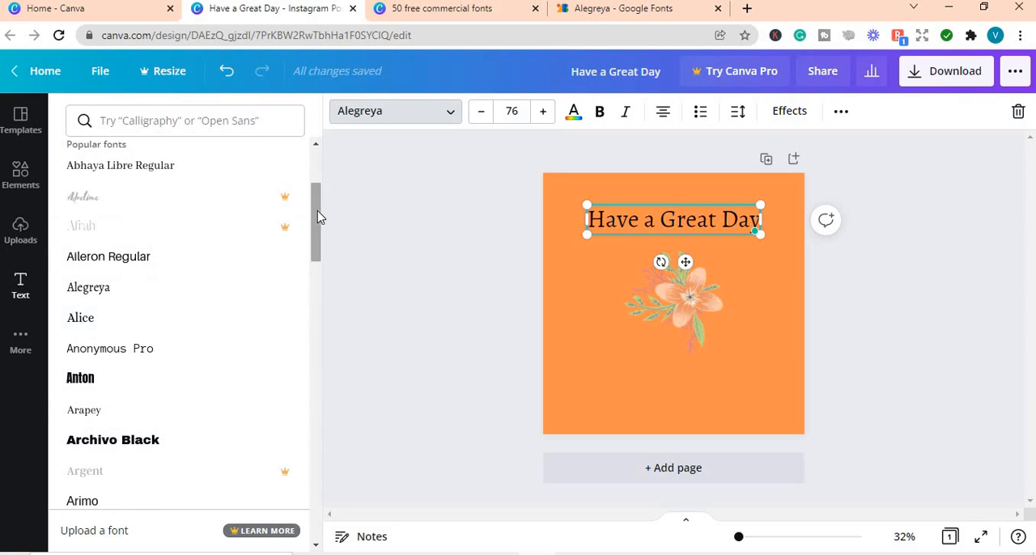
{"action": "left_click_drag", "start_coordinate": [316, 215], "coordinate": [283, 208]}
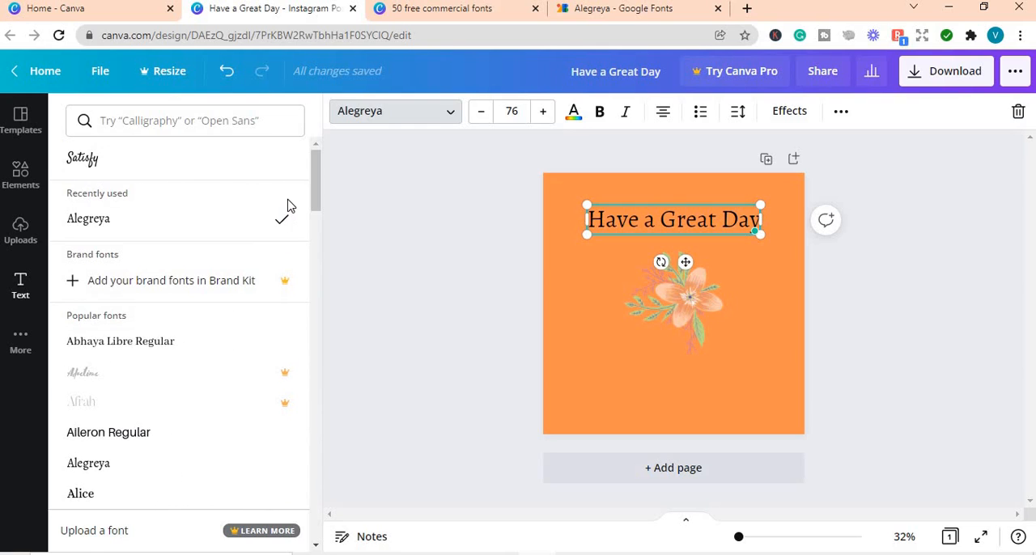
{"action": "left_click", "coordinate": [159, 125]}
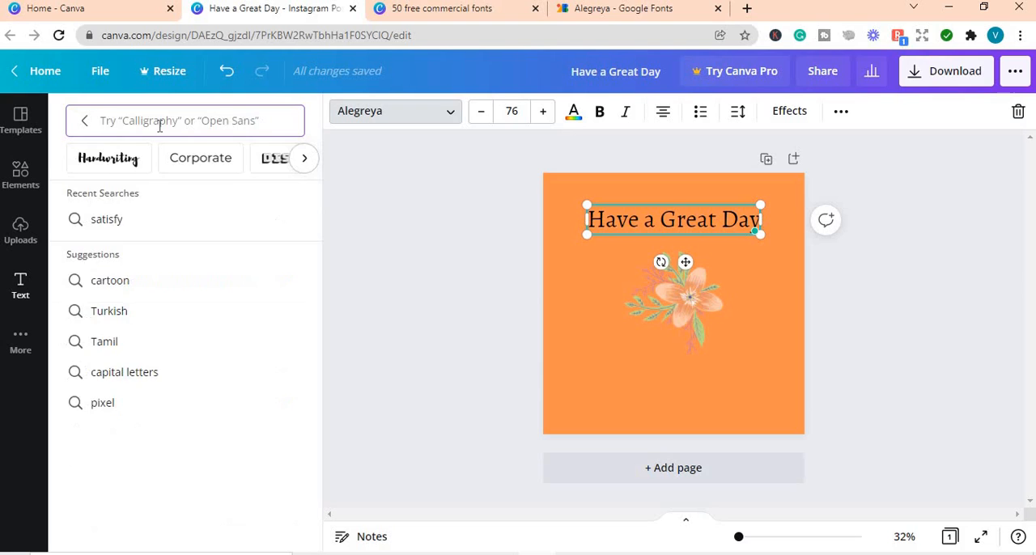
{"action": "type", "text": "a"}
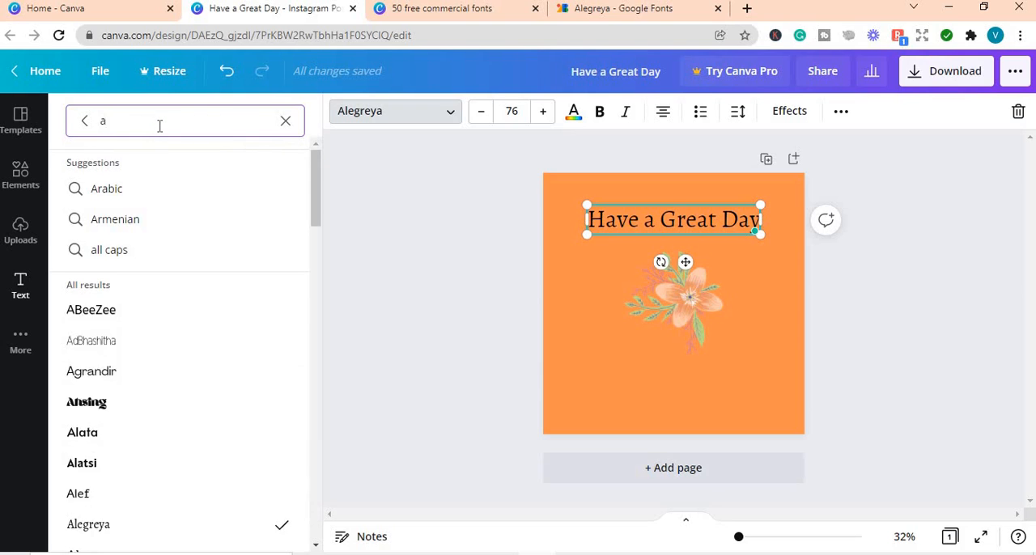
{"action": "type", "text": "p"}
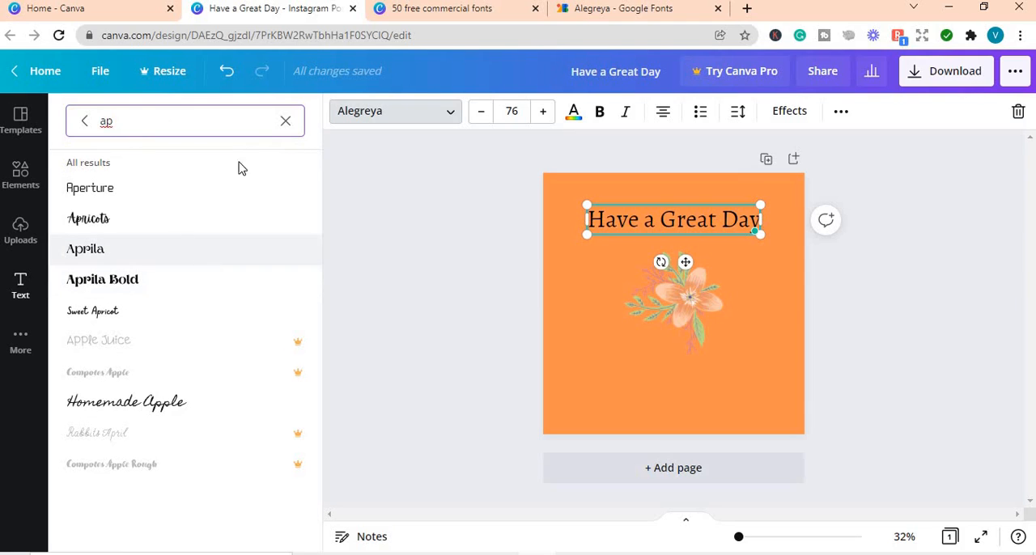
Step: Replace the Alegreya license search on Google with the suggested query "aprila bold font license"
{"action": "left_click", "coordinate": [609, 9]}
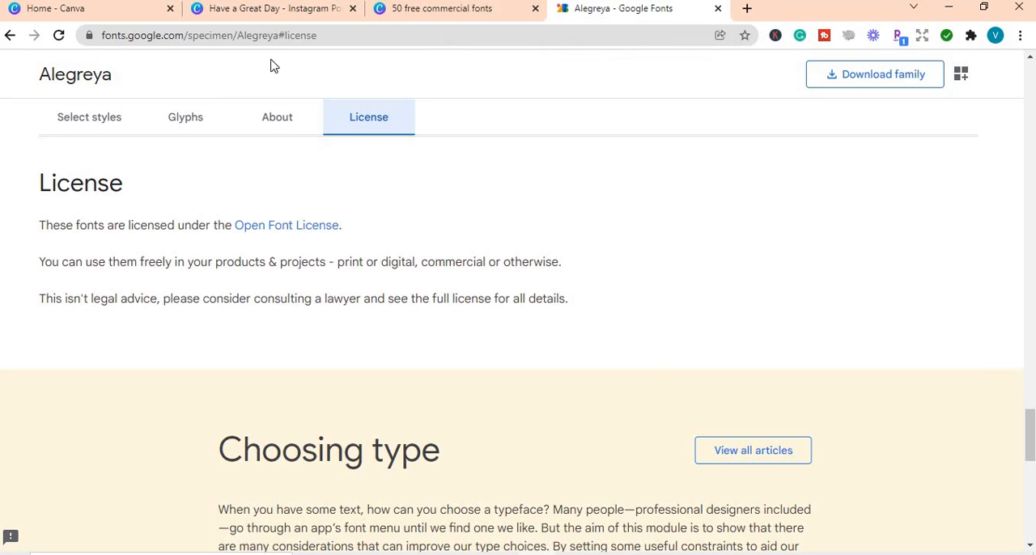
{"action": "left_click", "coordinate": [9, 35]}
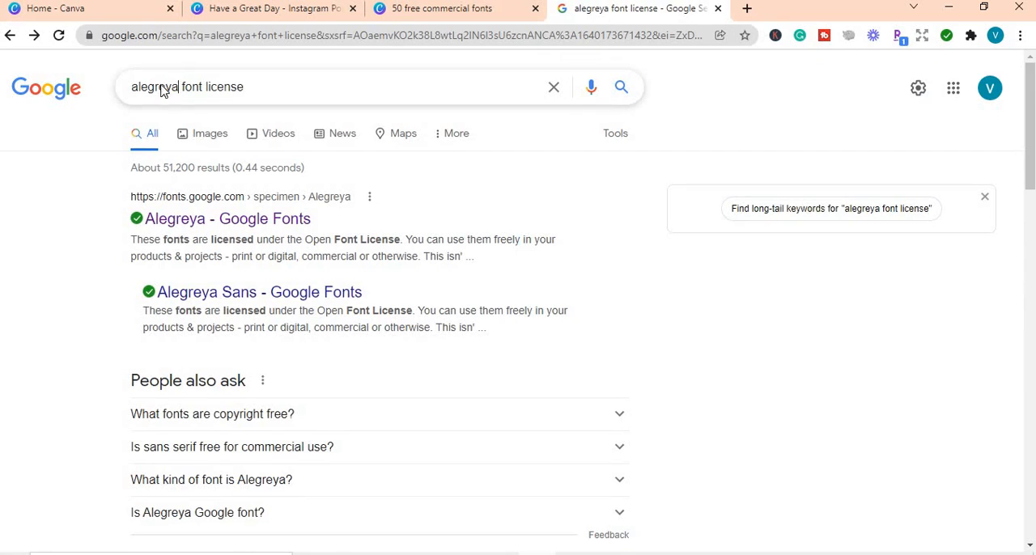
{"action": "double_click", "coordinate": [129, 88]}
{"action": "type", "text": "apr"}
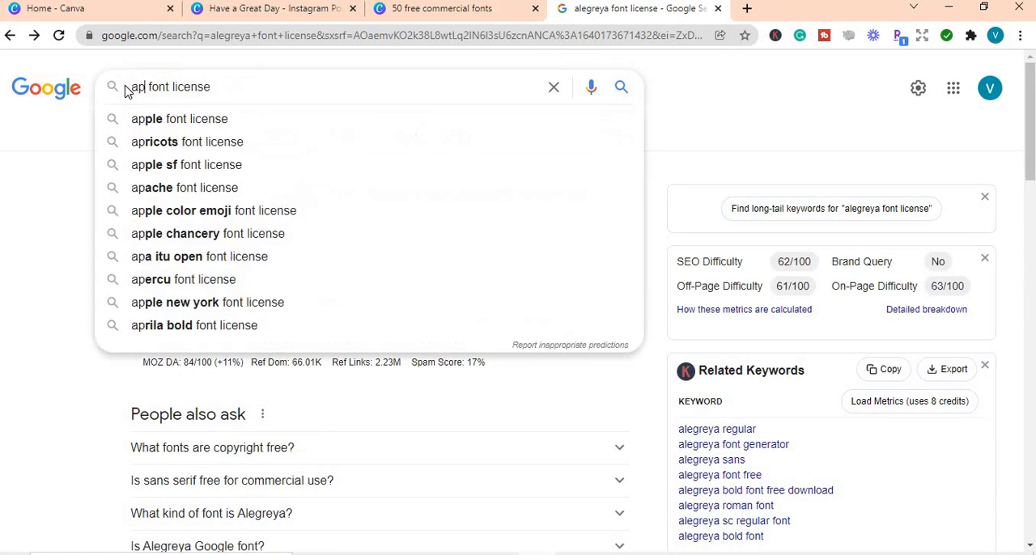
{"action": "type", "text": "ila"}
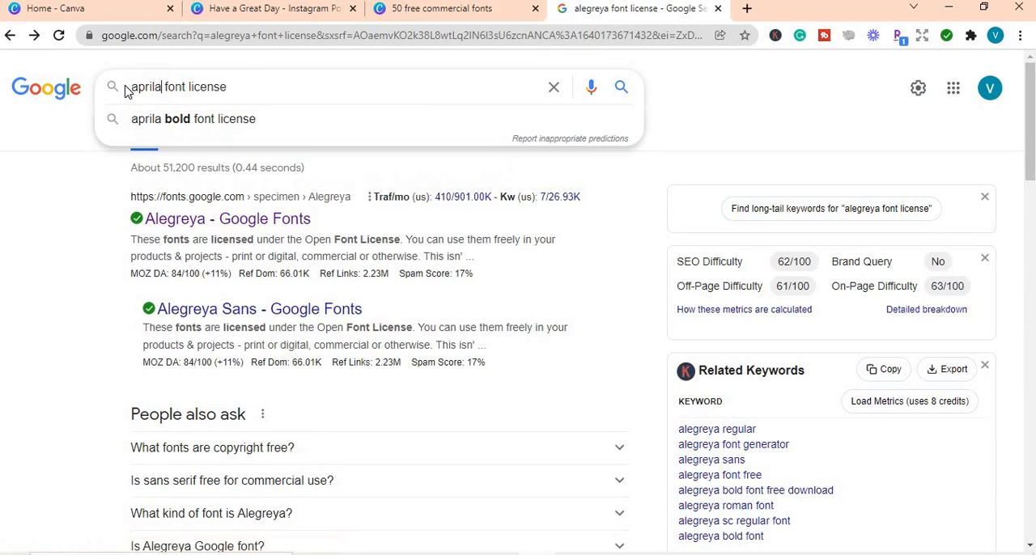
{"action": "left_click", "coordinate": [187, 120]}
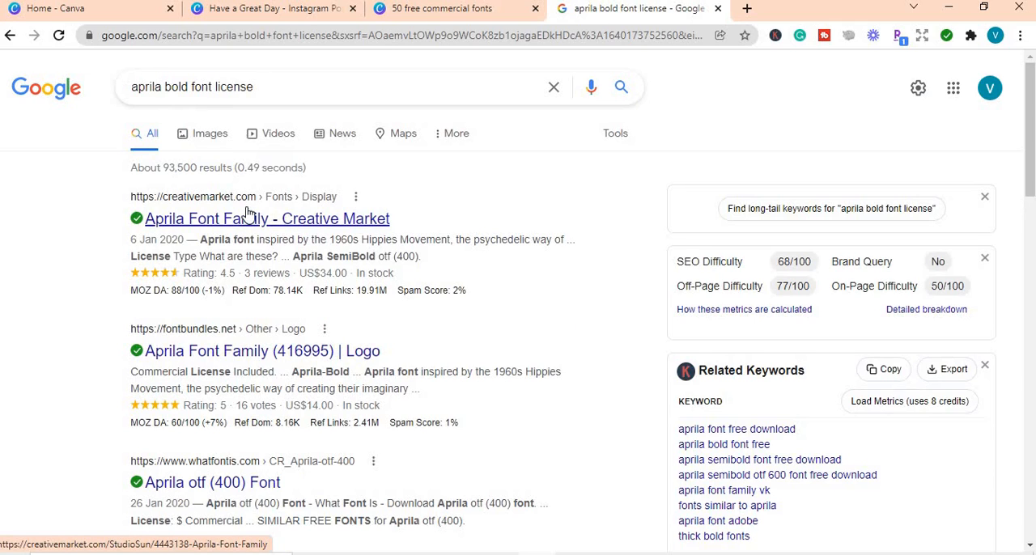
Step: Check the font results in Canva, open the Aprila Font Family listing on Creative Market, and dismiss its sign-in prompt
{"action": "left_click", "coordinate": [284, 12]}
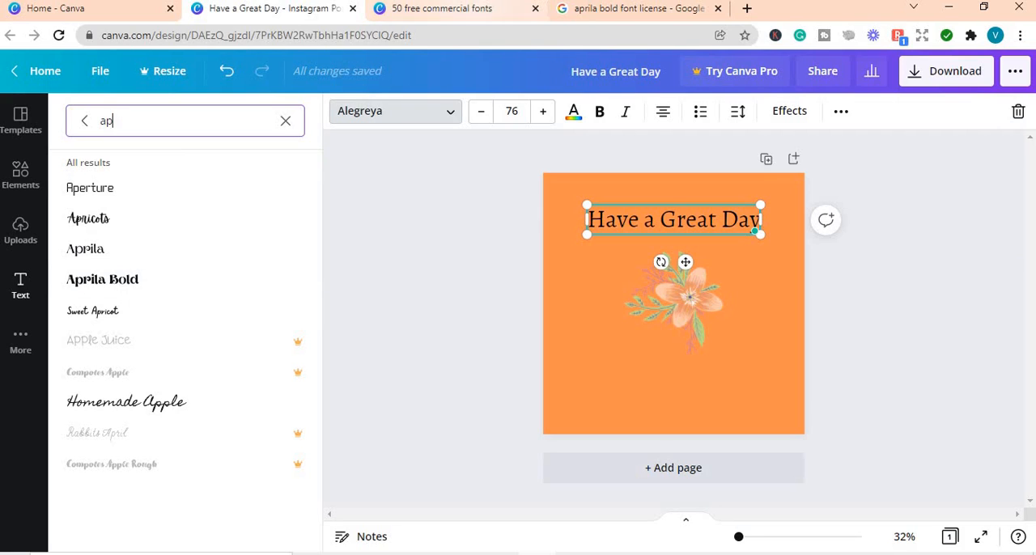
{"action": "left_click", "coordinate": [586, 11]}
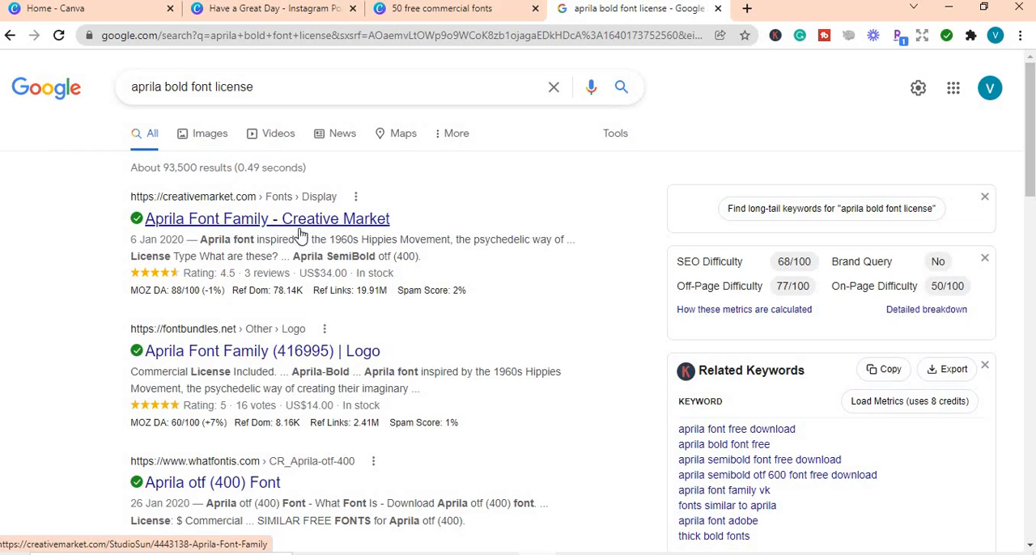
{"action": "left_click", "coordinate": [249, 228]}
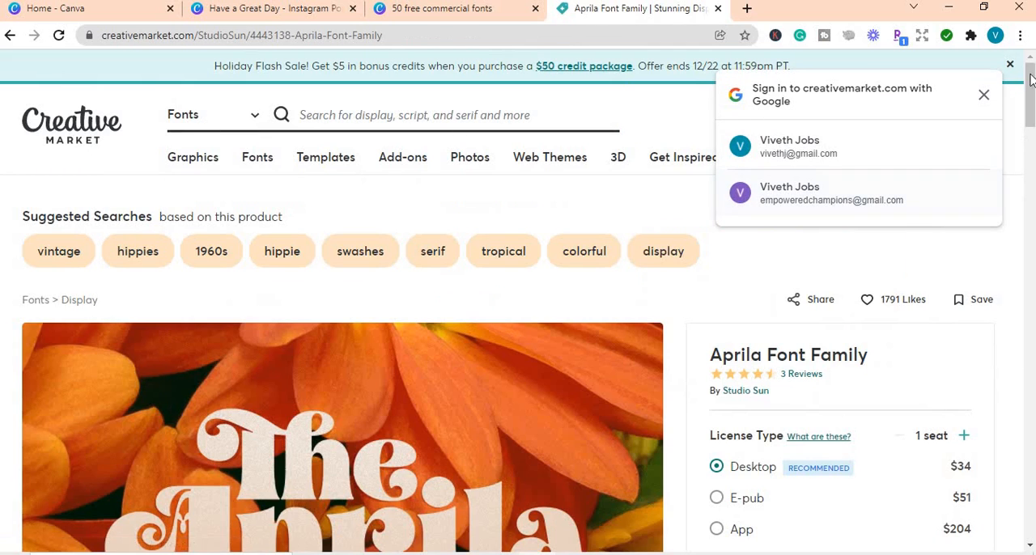
{"action": "mouse_move", "coordinate": [1031, 85]}
{"action": "left_mouse_down"}
{"action": "mouse_move", "coordinate": [1031, 128]}
{"action": "mouse_move", "coordinate": [1030, 85]}
{"action": "left_mouse_up"}
{"action": "left_click", "coordinate": [983, 95]}
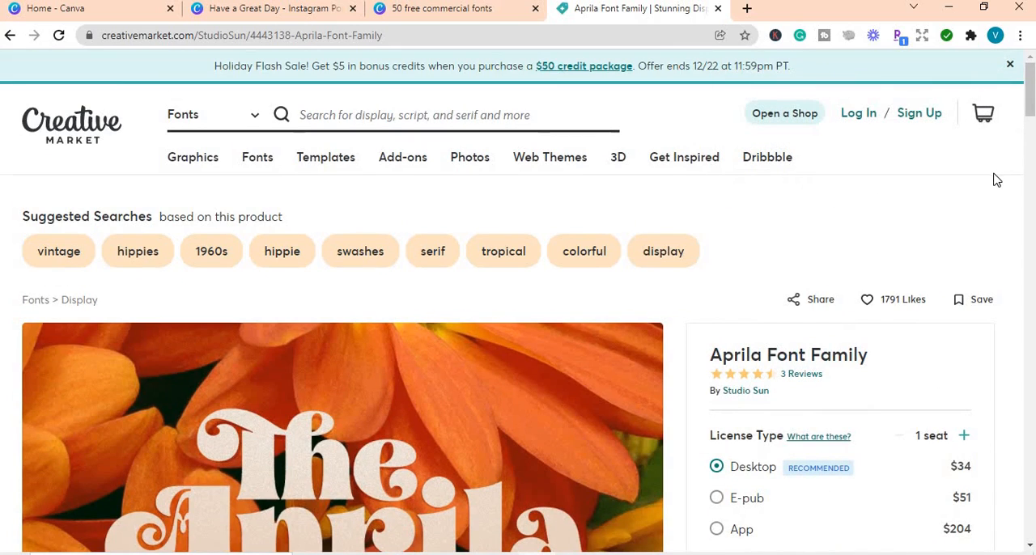
Step: Examine Aprila's license types and prices on Creative Market, and return to the Canva design to clear the "ap" font search
{"action": "left_click_drag", "start_coordinate": [1030, 101], "coordinate": [1031, 123]}
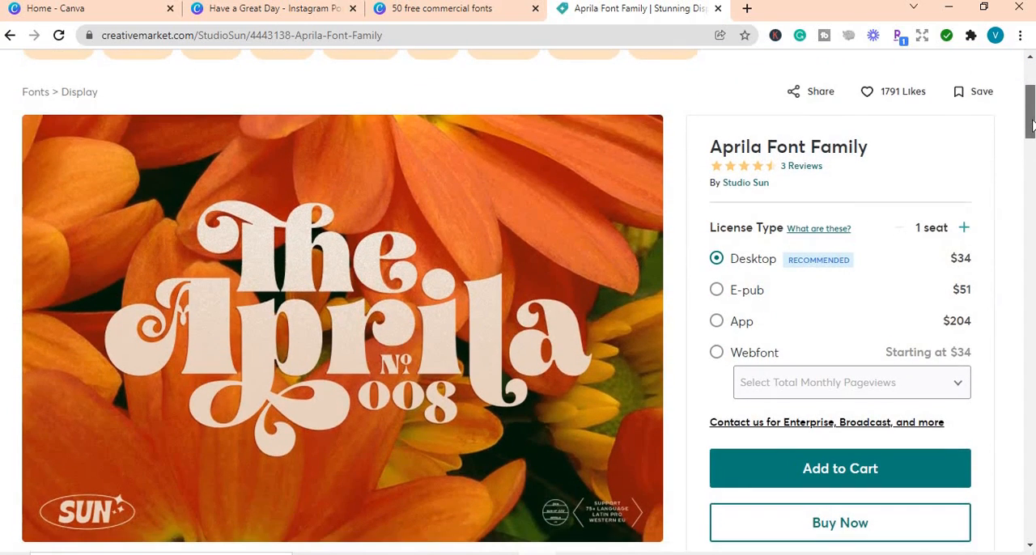
{"action": "scroll", "coordinate": [1031, 120], "scroll_direction": "down", "scroll_amount": 1}
{"action": "scroll", "coordinate": [1030, 113], "scroll_direction": "up", "scroll_amount": 4}
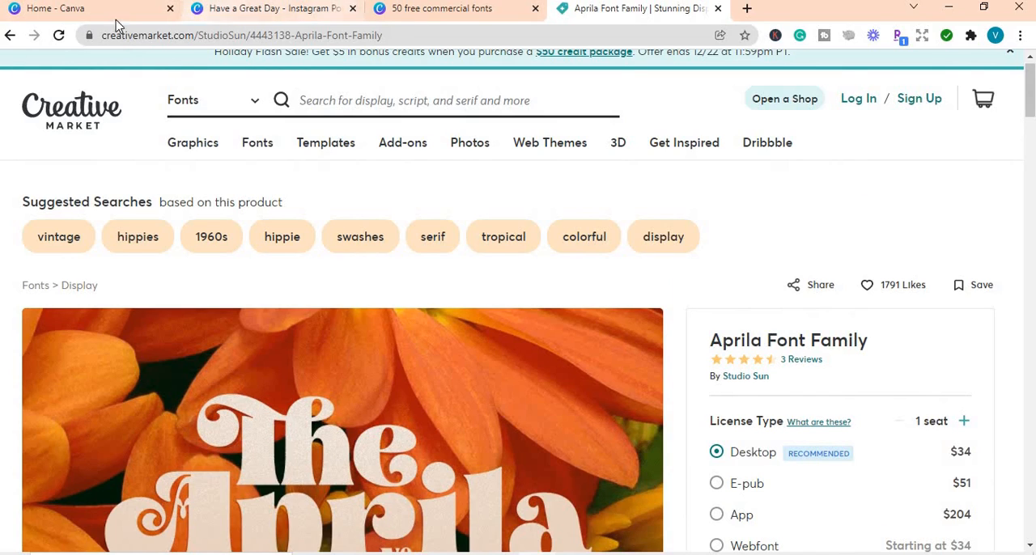
{"action": "left_click", "coordinate": [288, 12]}
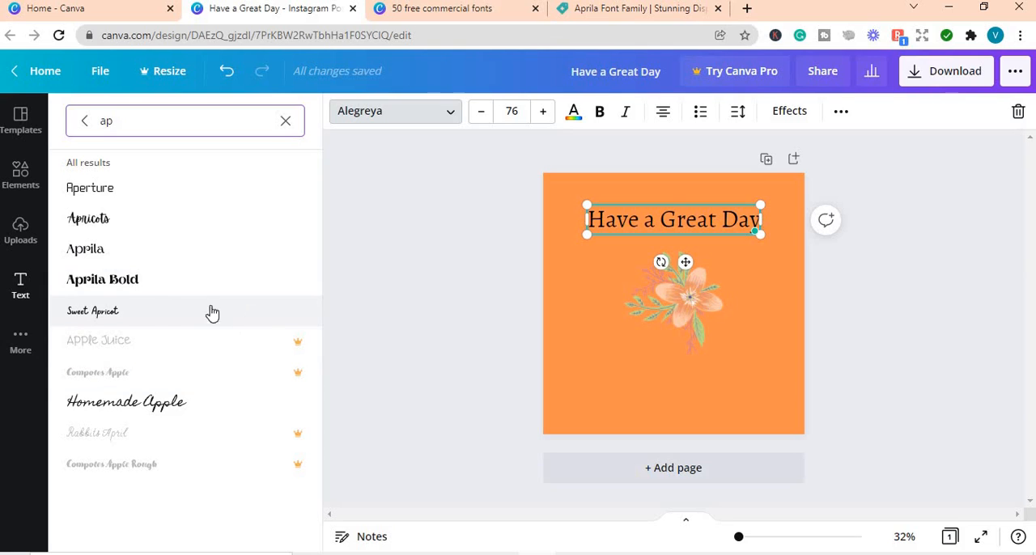
{"action": "left_click", "coordinate": [84, 121]}
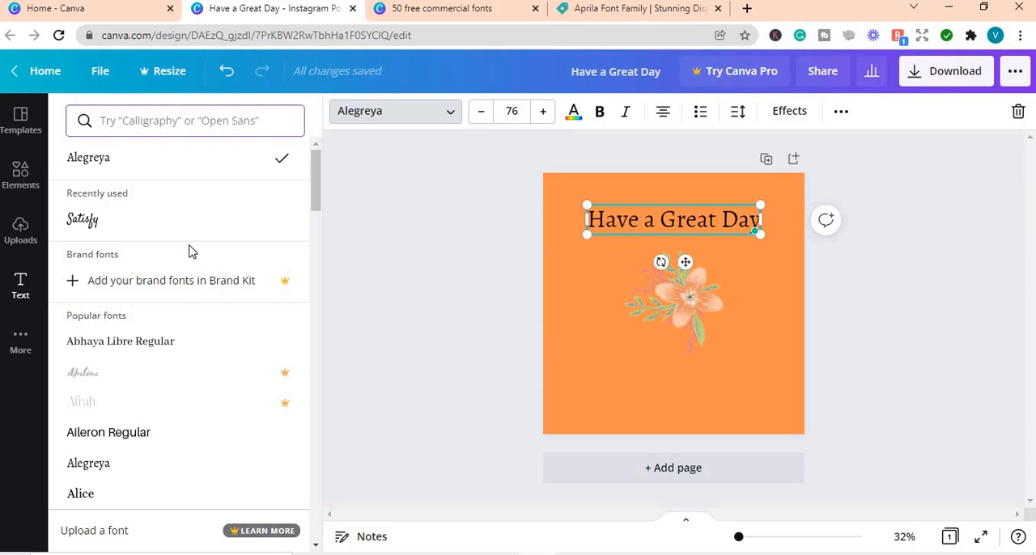
Step: Search Google for "pexels" in a new browser tab and open the Pexels website
{"action": "left_click", "coordinate": [746, 9]}
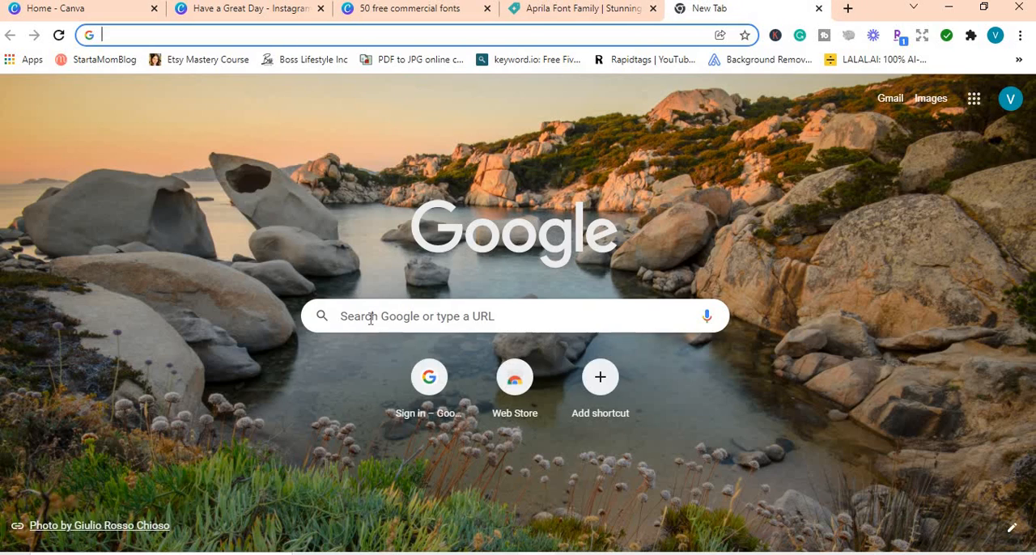
{"action": "left_click", "coordinate": [371, 318]}
{"action": "type", "text": "pe"}
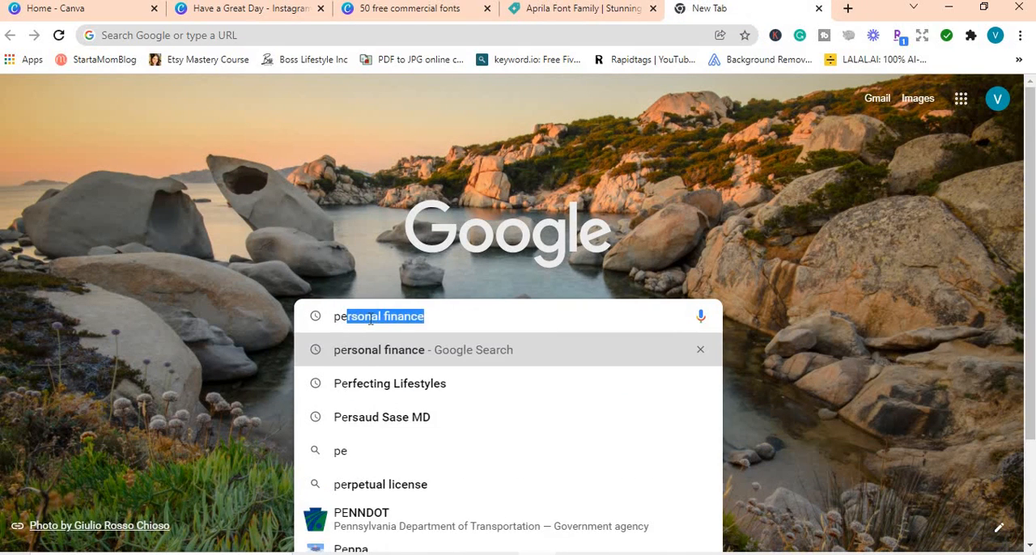
{"action": "type", "text": "xels"}
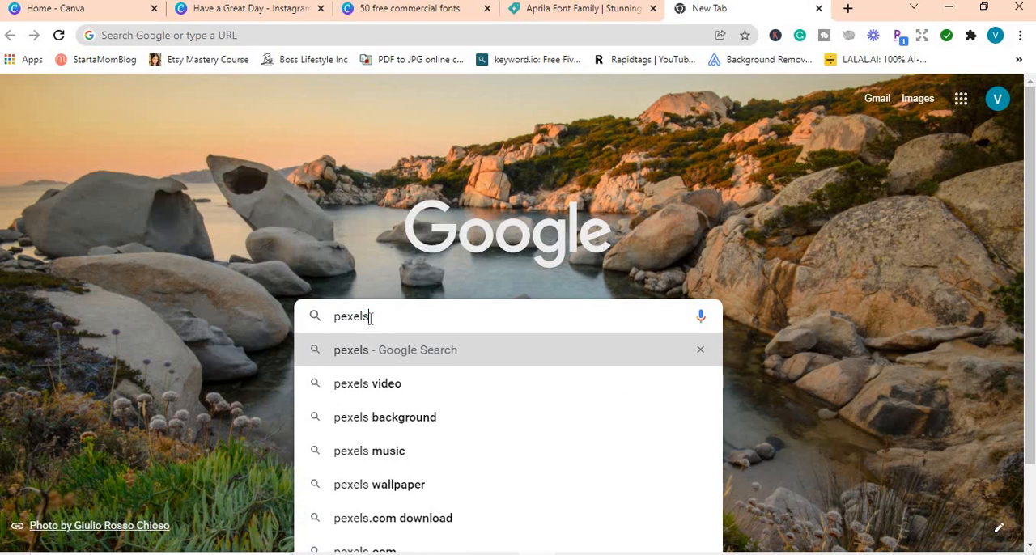
{"action": "key", "text": "Return"}
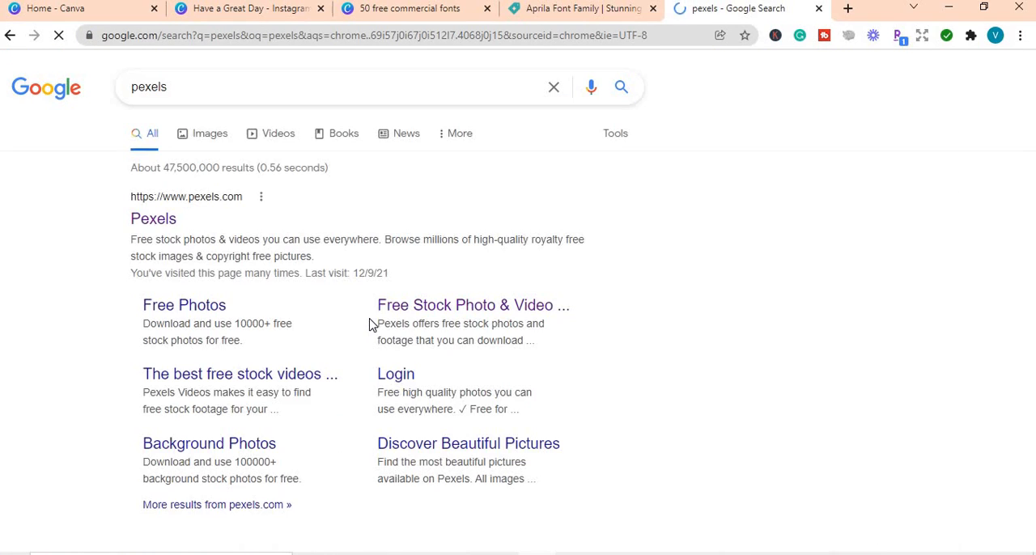
{"action": "left_click", "coordinate": [168, 220]}
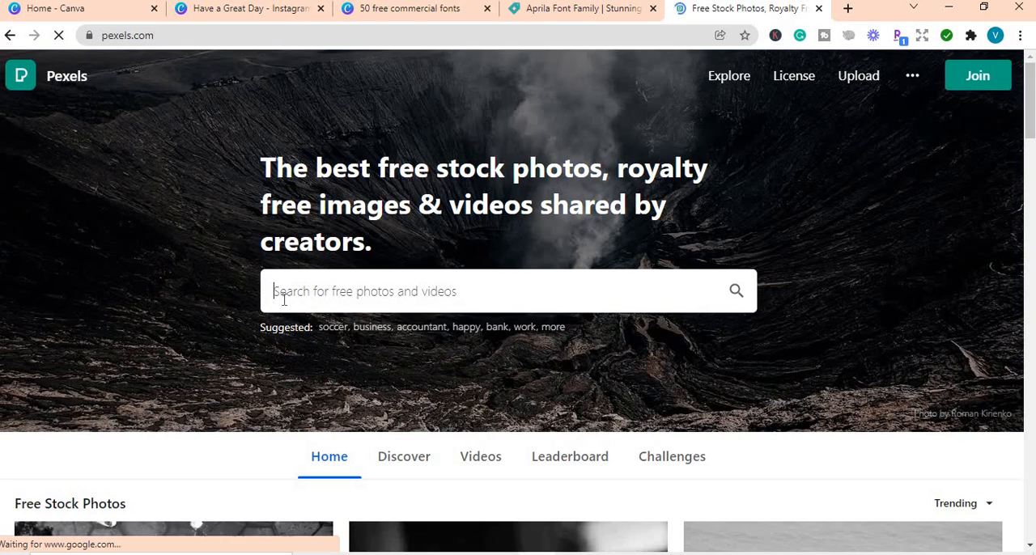
Step: Search Pexels for "free", and replace that query with a search for "flowers"
{"action": "type", "text": "free"}
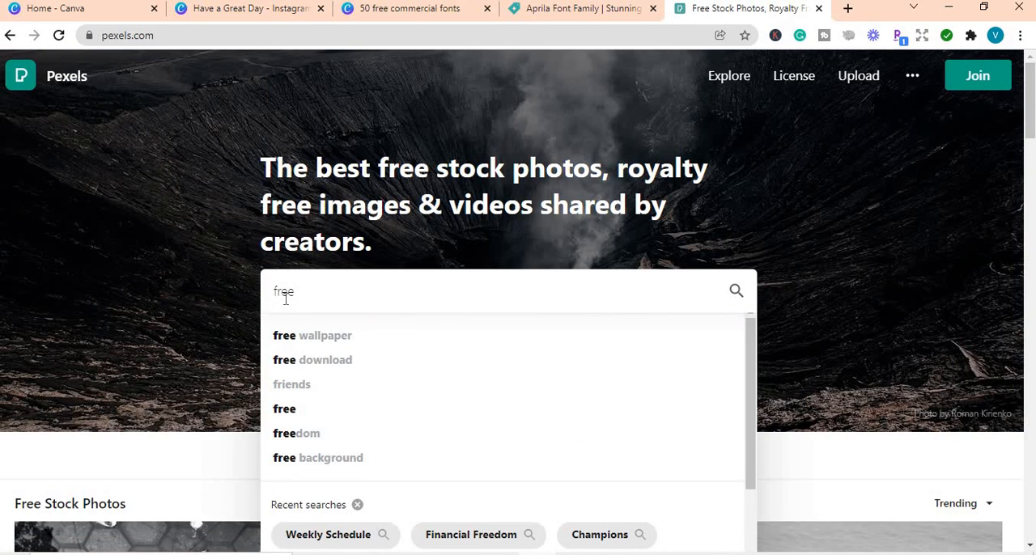
{"action": "key", "text": "Return"}
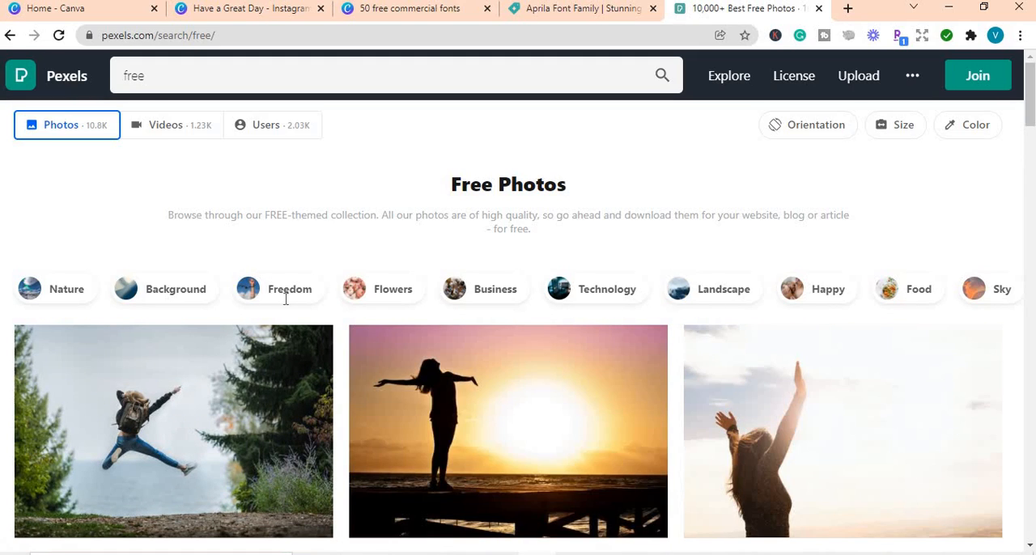
{"action": "left_click", "coordinate": [148, 80]}
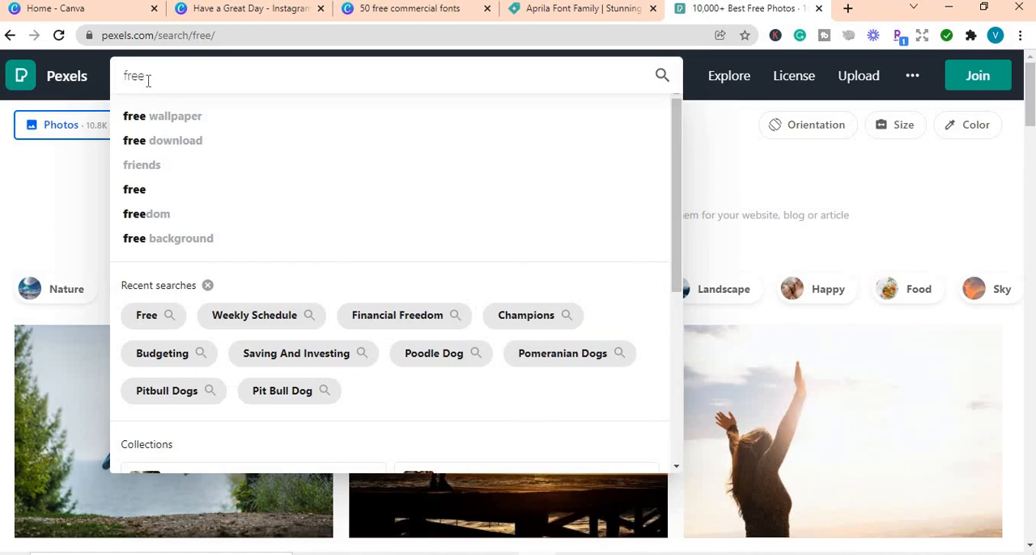
{"action": "key", "text": "BackSpace"}
{"action": "key", "text": "BackSpace"}
{"action": "key", "text": "BackSpace"}
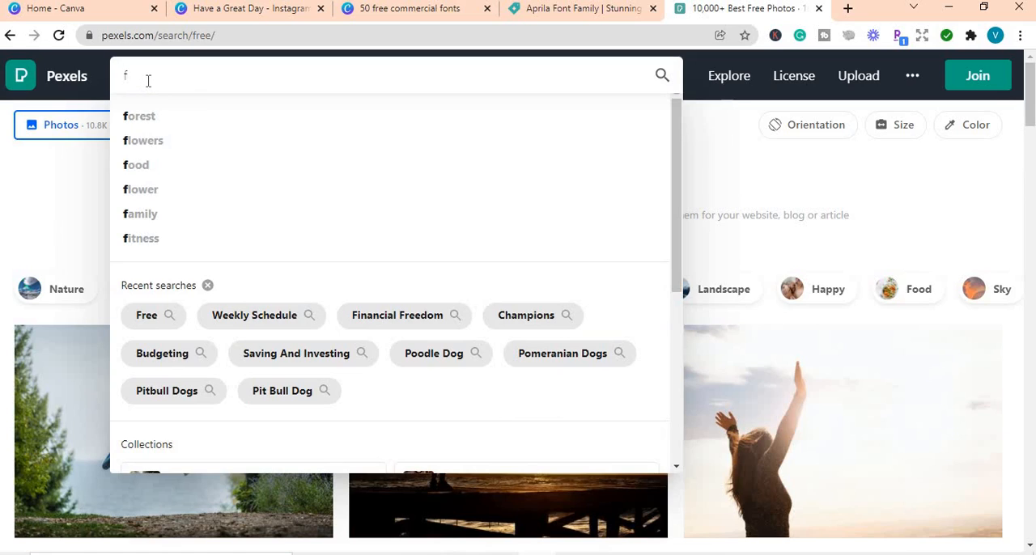
{"action": "type", "text": "lowers"}
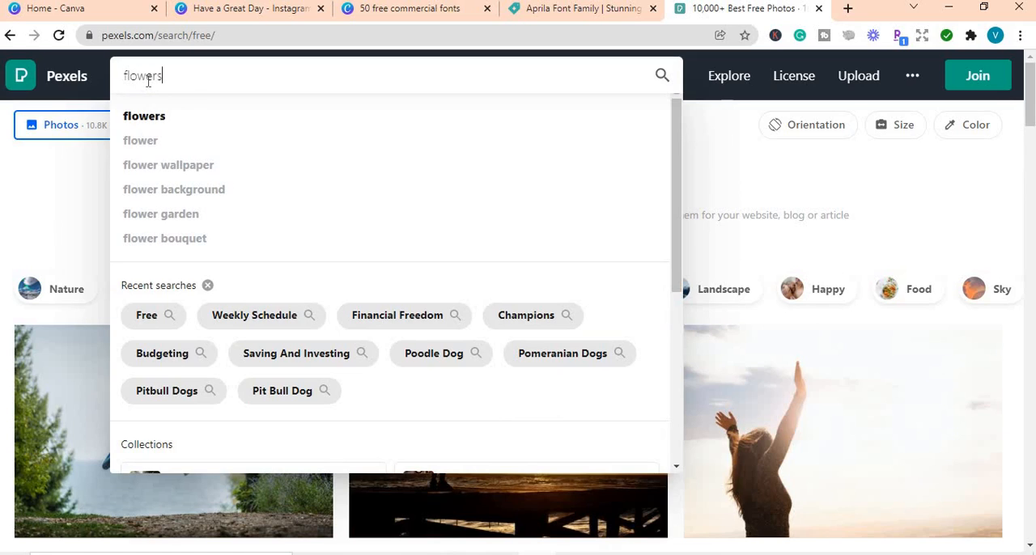
{"action": "key", "text": "Return"}
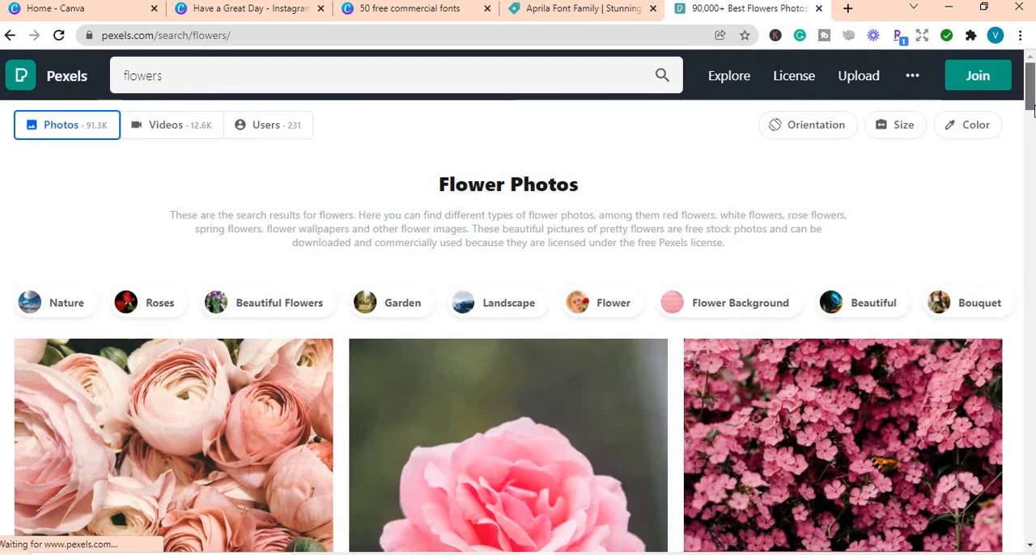
Step: Browse the flower photo results and open the photo of a single red poppy in a pale grain field
{"action": "scroll", "coordinate": [836, 146], "scroll_direction": "down", "scroll_amount": 4}
{"action": "scroll", "coordinate": [518, 323], "scroll_direction": "up", "scroll_amount": 4}
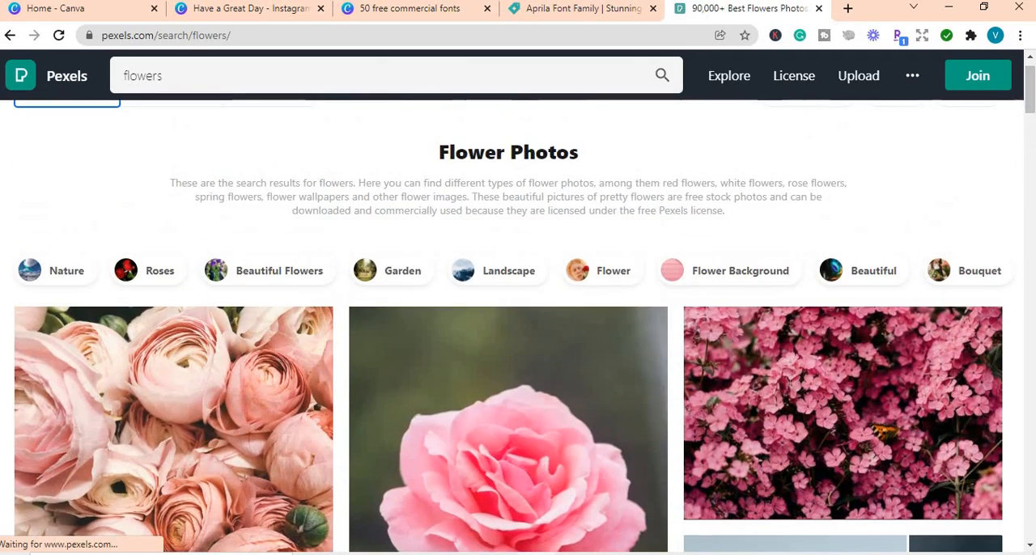
{"action": "scroll", "coordinate": [518, 323], "scroll_direction": "down", "scroll_amount": 5}
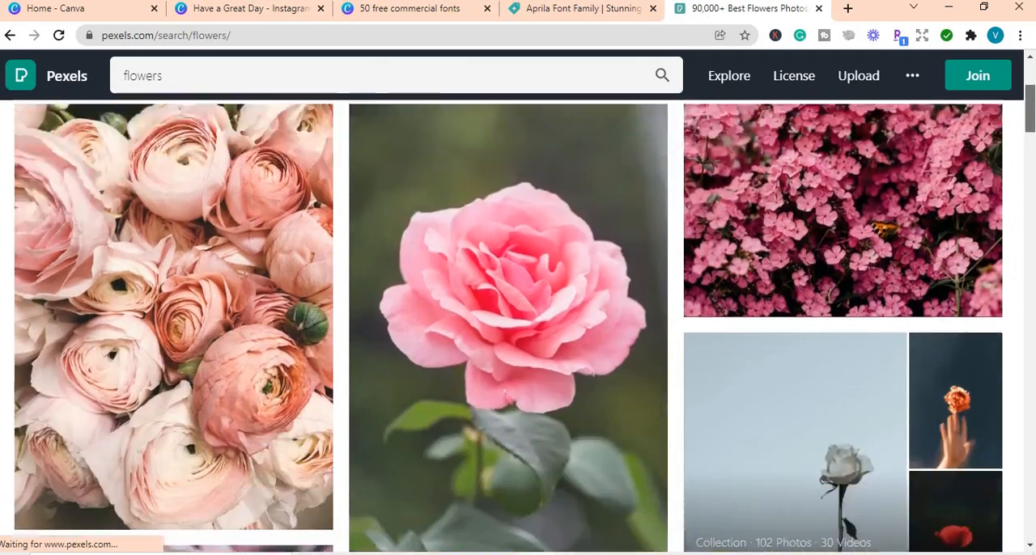
{"action": "scroll", "coordinate": [517, 323], "scroll_direction": "down", "scroll_amount": 6}
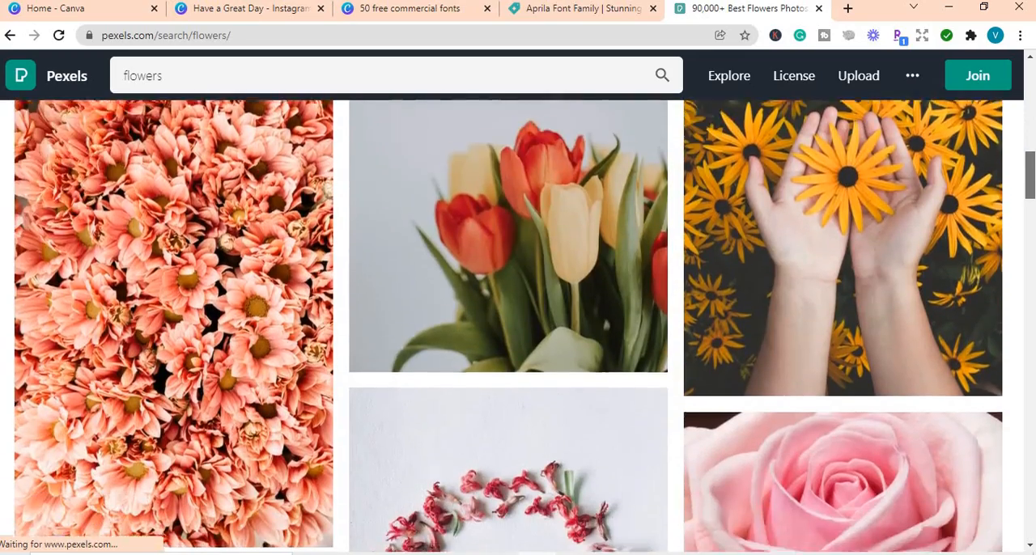
{"action": "scroll", "coordinate": [518, 323], "scroll_direction": "down", "scroll_amount": 6}
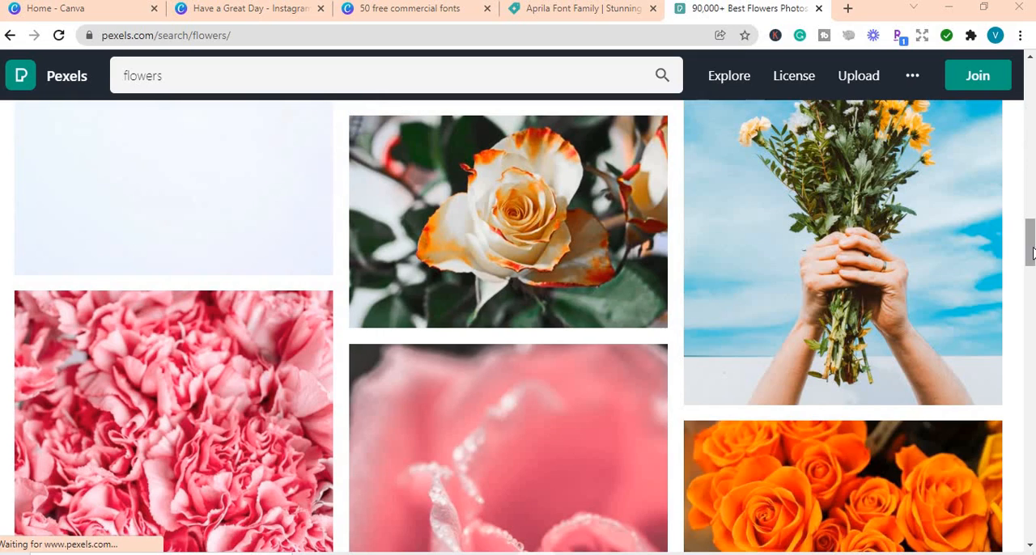
{"action": "left_click_drag", "start_coordinate": [1032, 253], "coordinate": [1031, 322]}
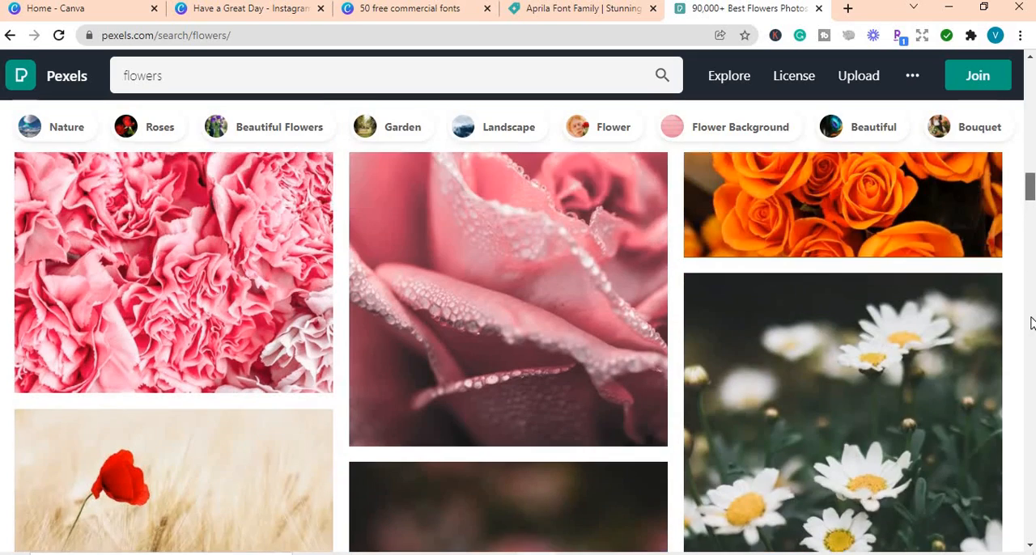
{"action": "scroll", "coordinate": [1029, 326], "scroll_direction": "down", "scroll_amount": 2}
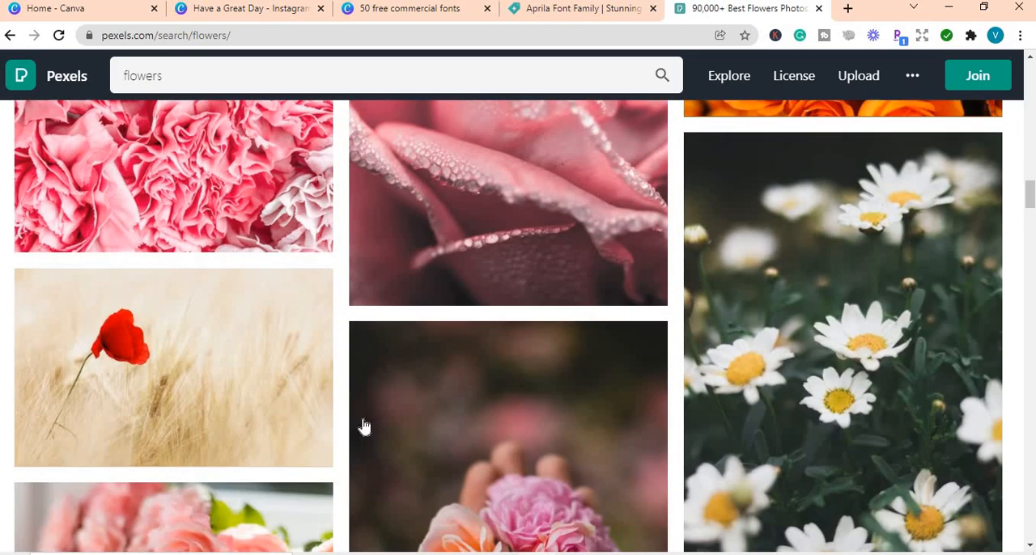
{"action": "left_click", "coordinate": [262, 376]}
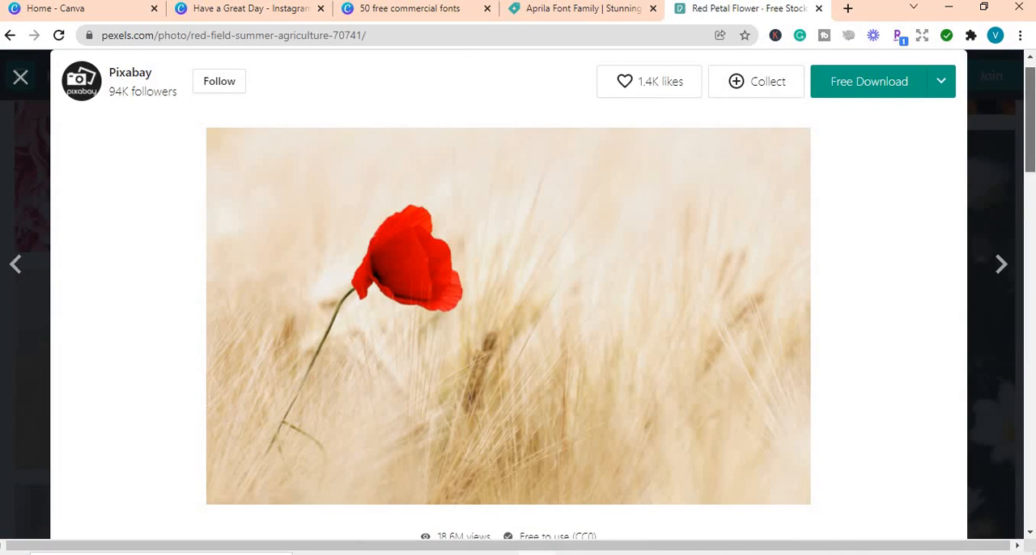
Step: Show the poppy photo's information, open the page explaining its license, and examine which uses are allowed
{"action": "scroll", "coordinate": [518, 291], "scroll_direction": "down", "scroll_amount": 4}
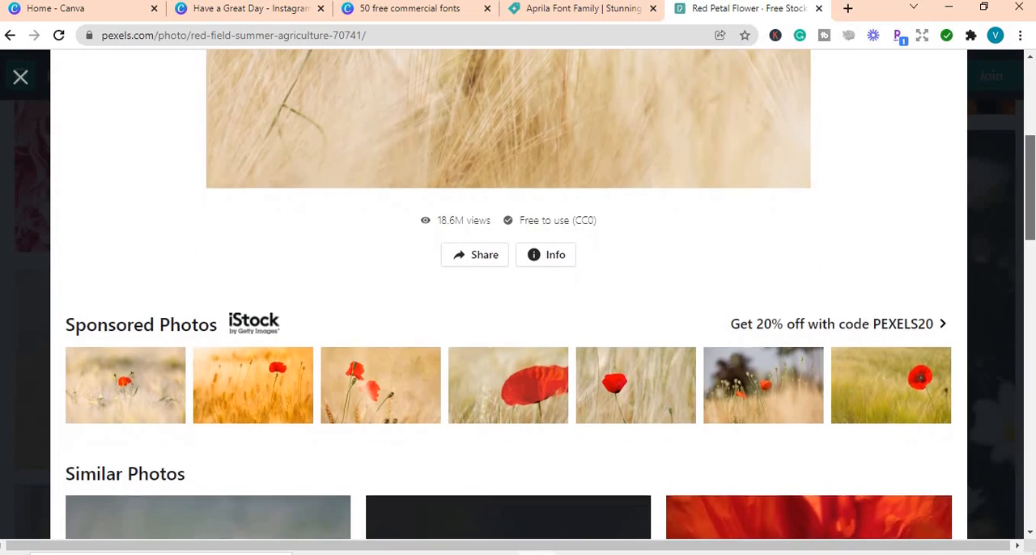
{"action": "left_click", "coordinate": [549, 252]}
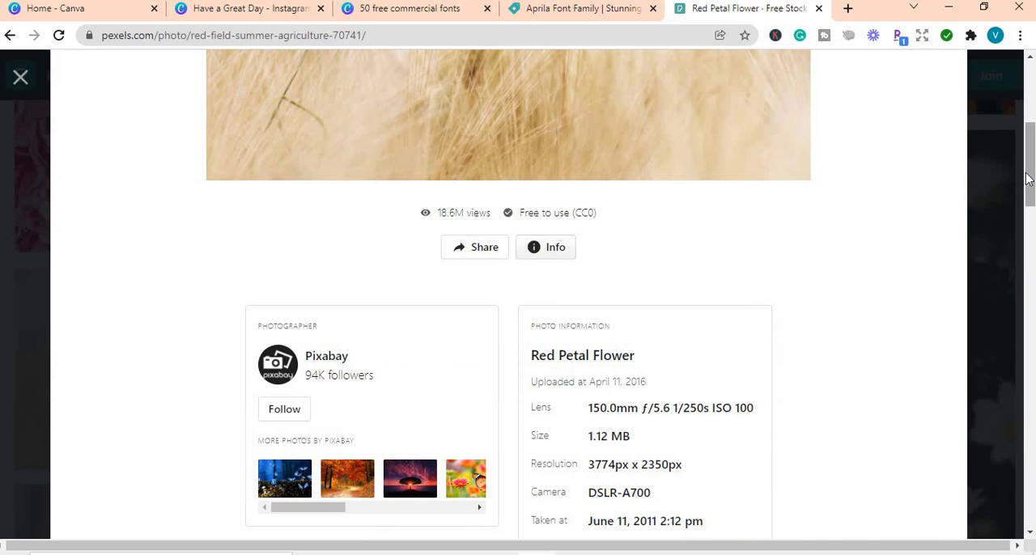
{"action": "left_click_drag", "start_coordinate": [1024, 182], "coordinate": [1029, 231]}
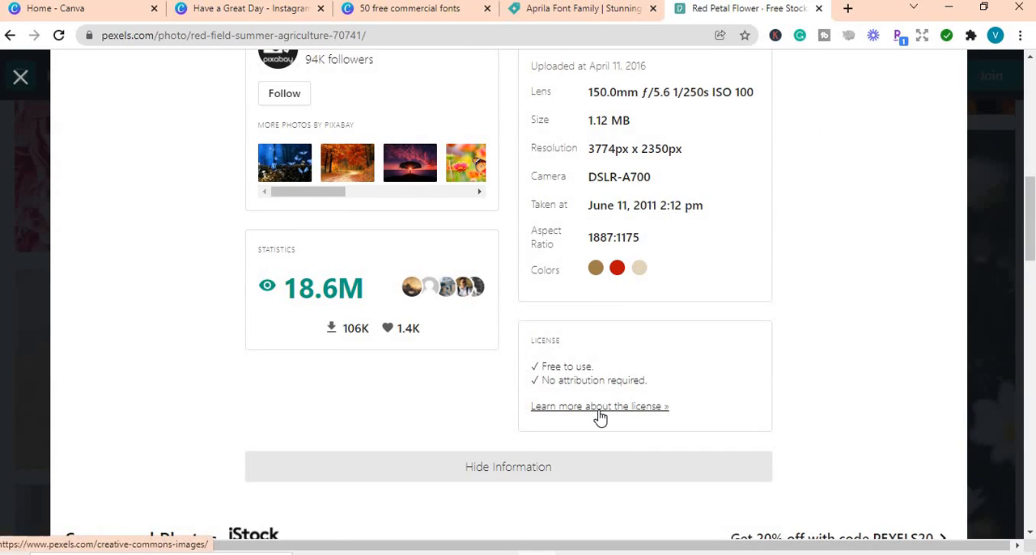
{"action": "left_click", "coordinate": [599, 414]}
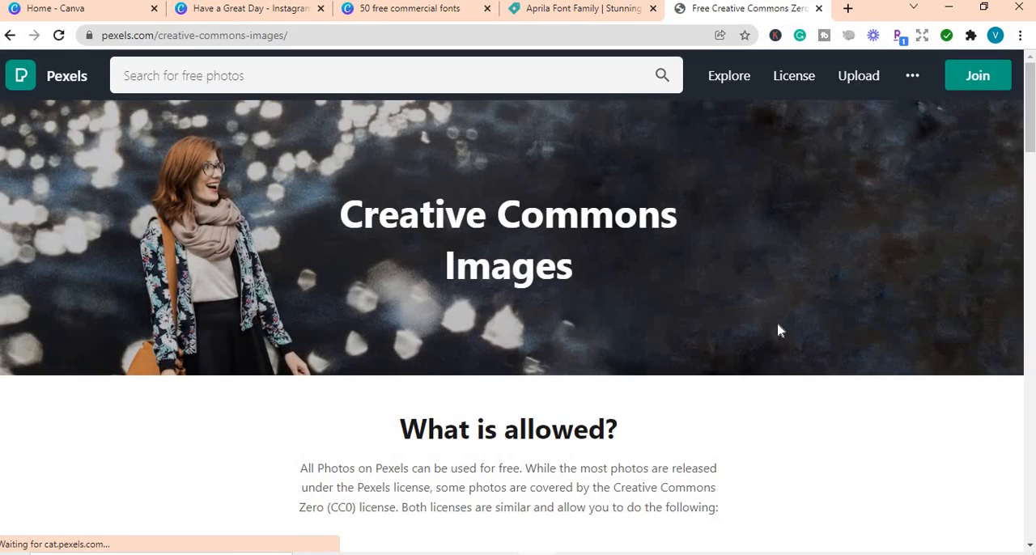
{"action": "left_click_drag", "start_coordinate": [1029, 120], "coordinate": [1029, 178]}
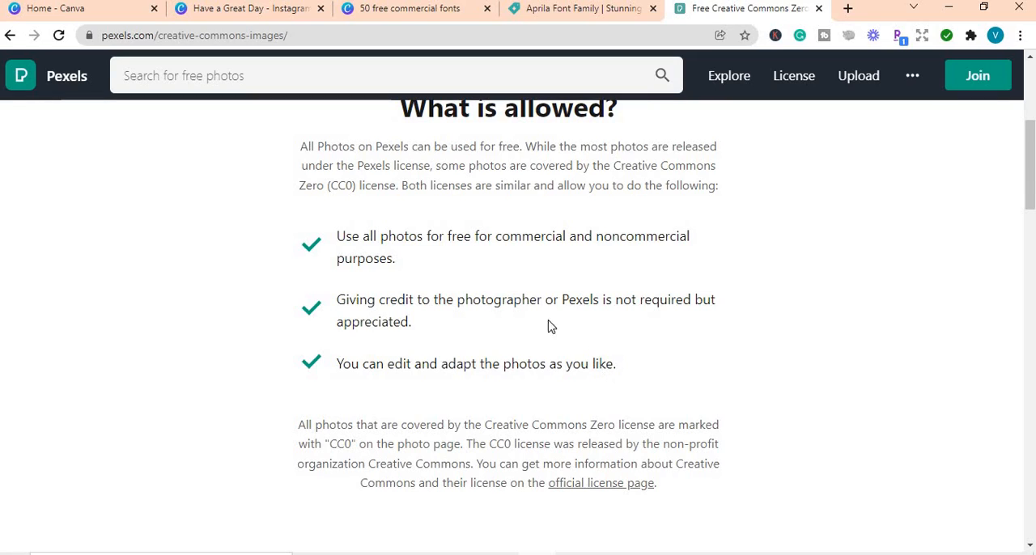
Step: Return from the license page to the flower search results and look through the photos further up
{"action": "left_click", "coordinate": [10, 36]}
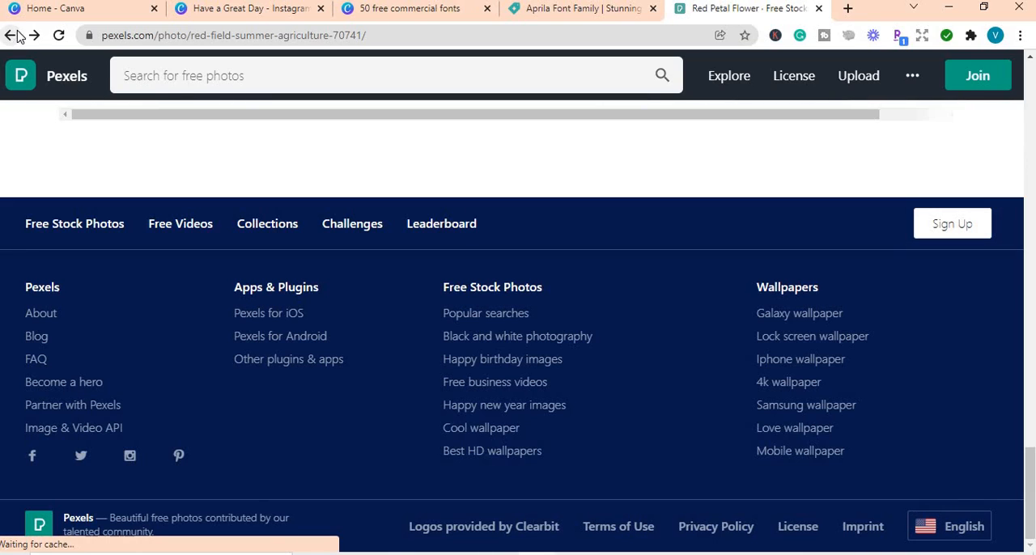
{"action": "left_click", "coordinate": [10, 36]}
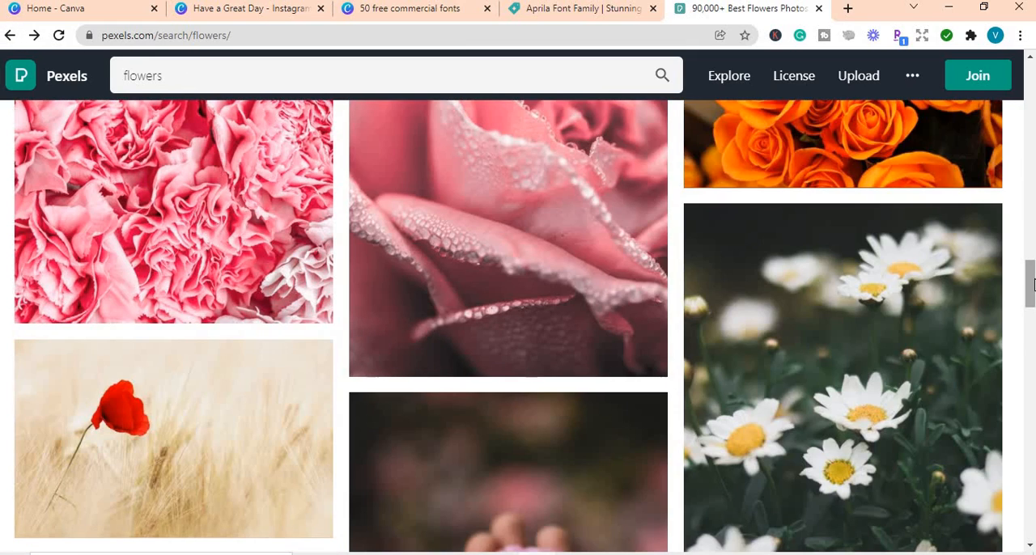
{"action": "left_click_drag", "start_coordinate": [1032, 283], "coordinate": [1031, 154]}
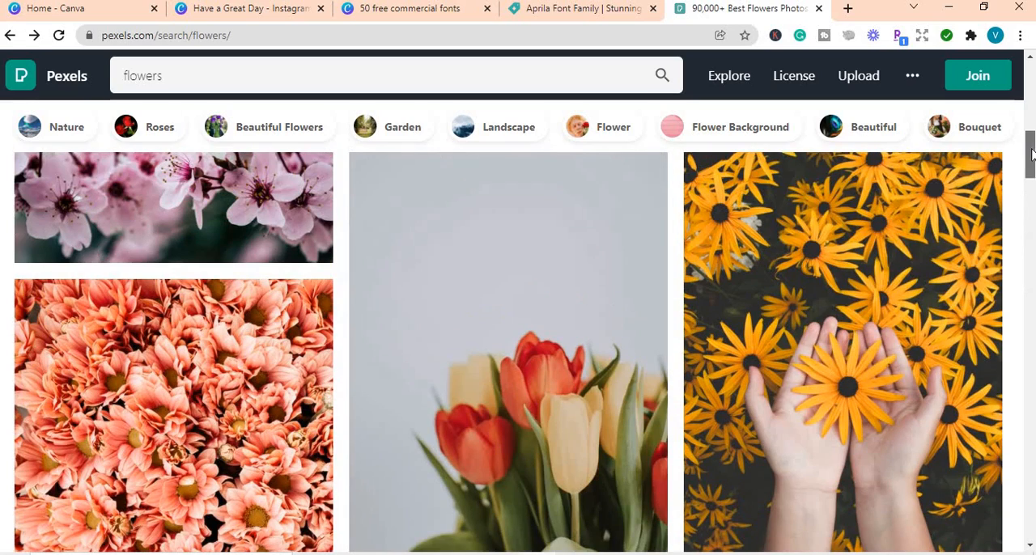